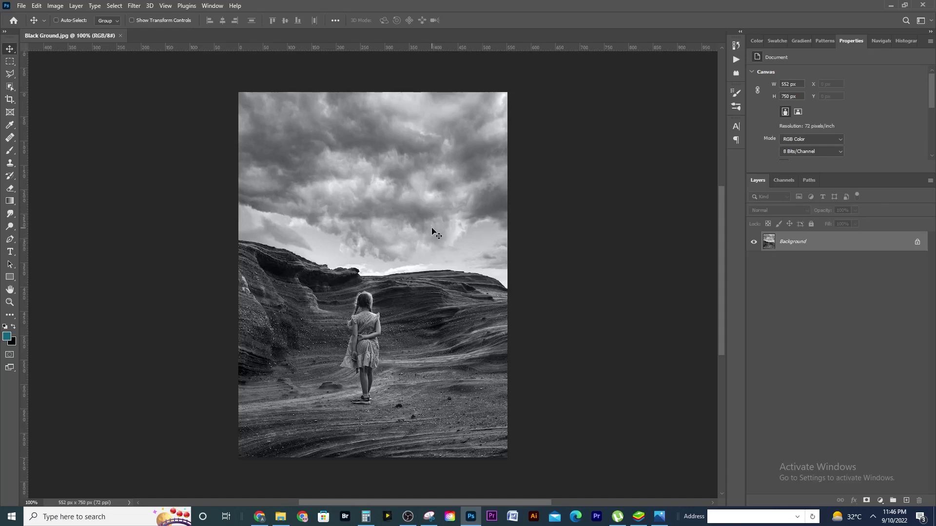
- Replace the sky with the Blue Skies preset of scattered white clouds on light blue, output to new layers
click(37, 6)
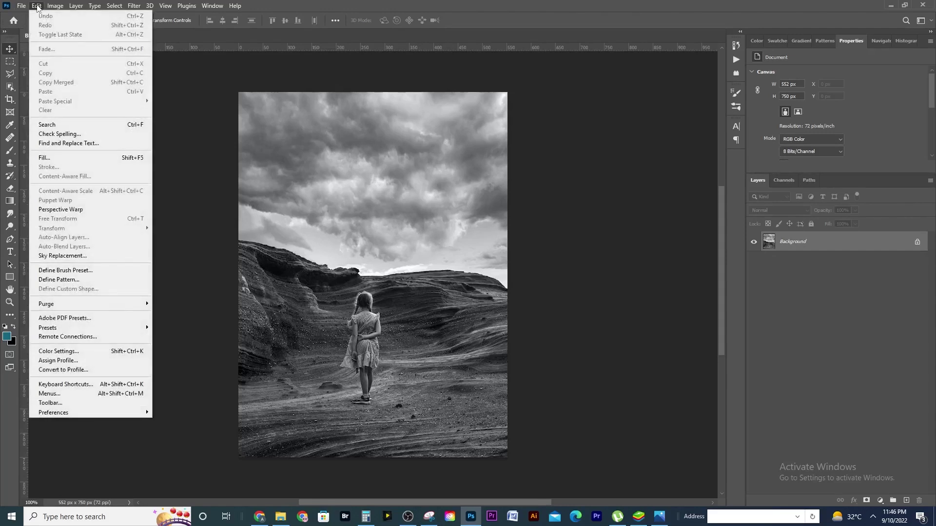
click(62, 256)
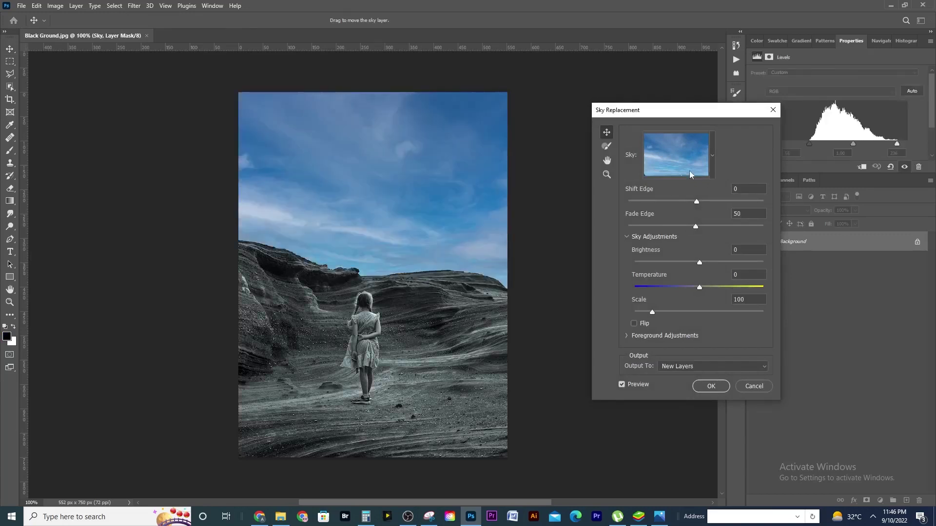
click(713, 157)
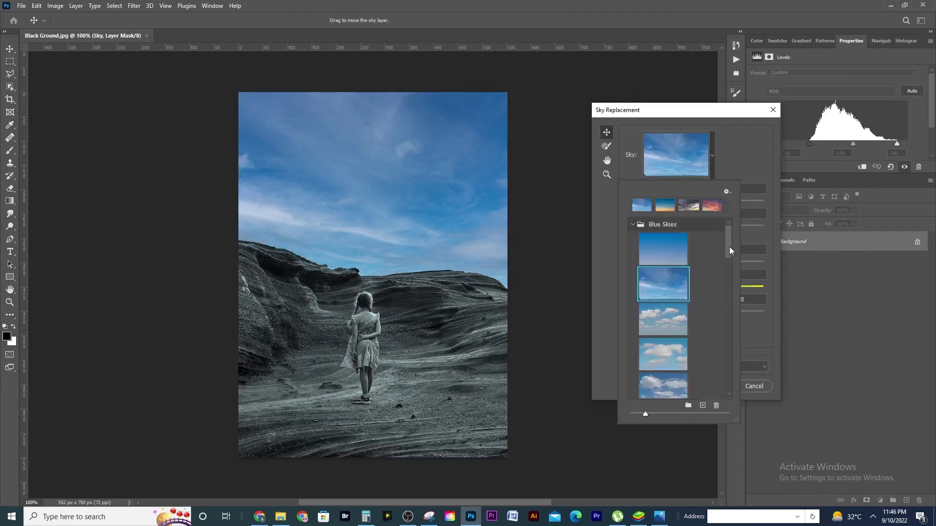
mouse_move(730, 246)
mouse_down()
mouse_move(735, 378)
mouse_move(726, 234)
mouse_up()
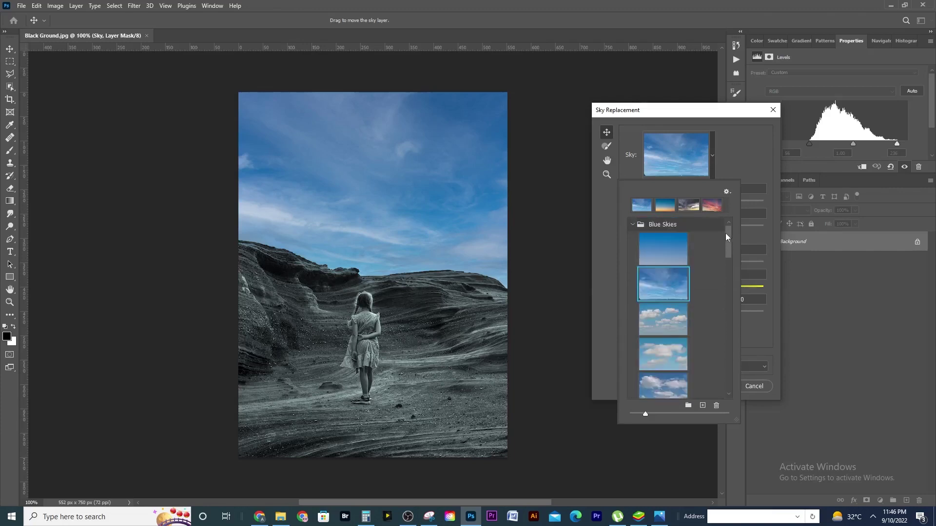
click(654, 320)
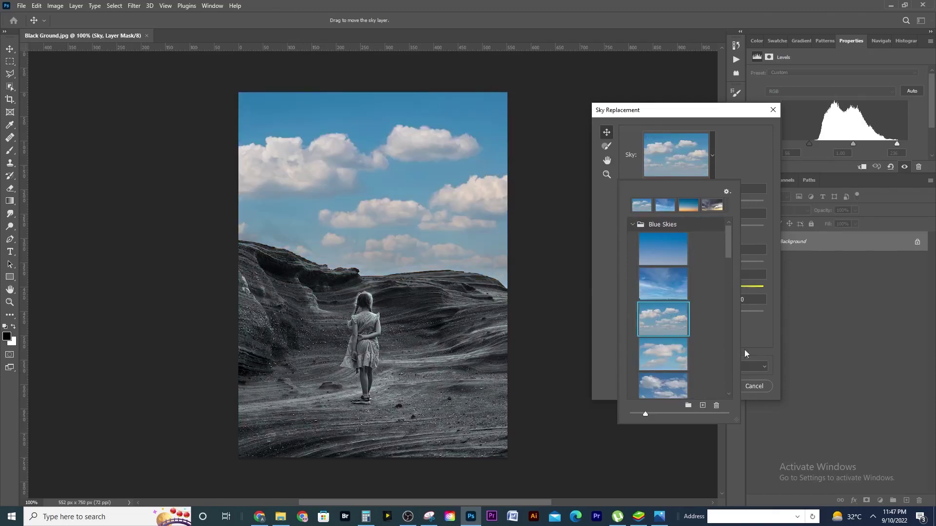
click(593, 343)
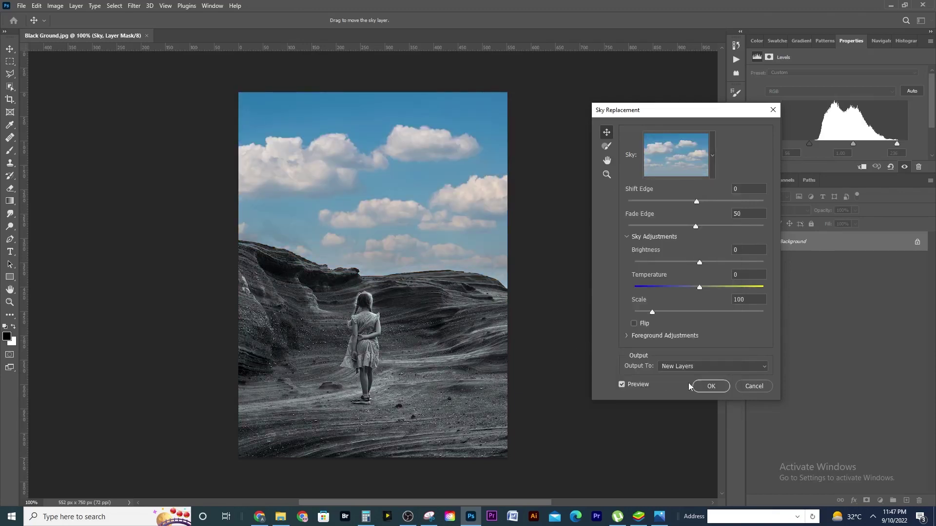
click(711, 386)
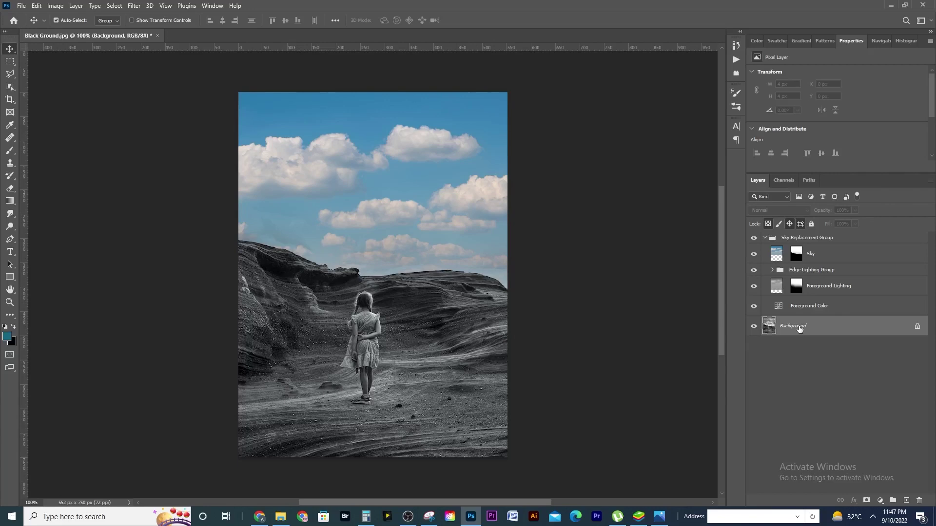
- Duplicate the Background layer and mask the copy to the hills, ground and girl using a Quick Selection
key(ctrl+j)
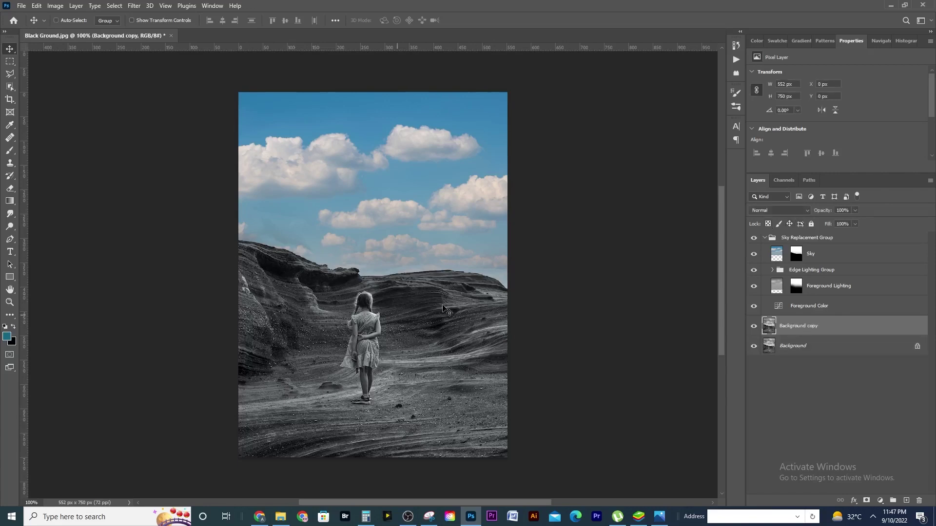
click(9, 87)
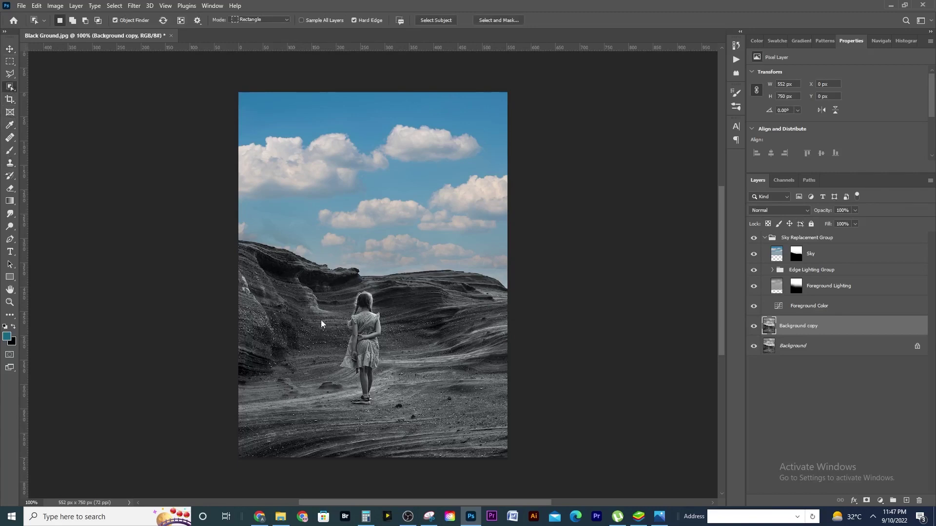
key(shift+w)
mouse_move(249, 260)
mouse_down()
mouse_move(301, 288)
mouse_move(454, 306)
mouse_up()
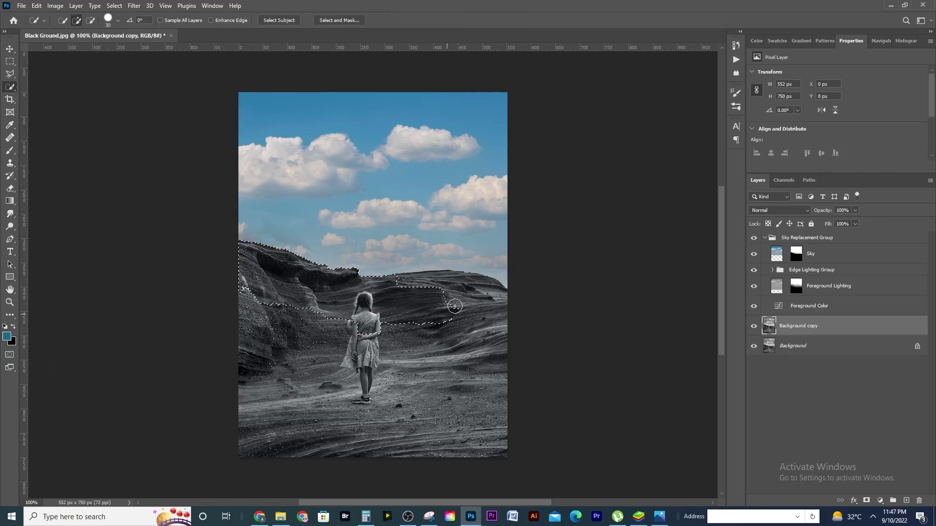
drag(454, 306, 250, 298)
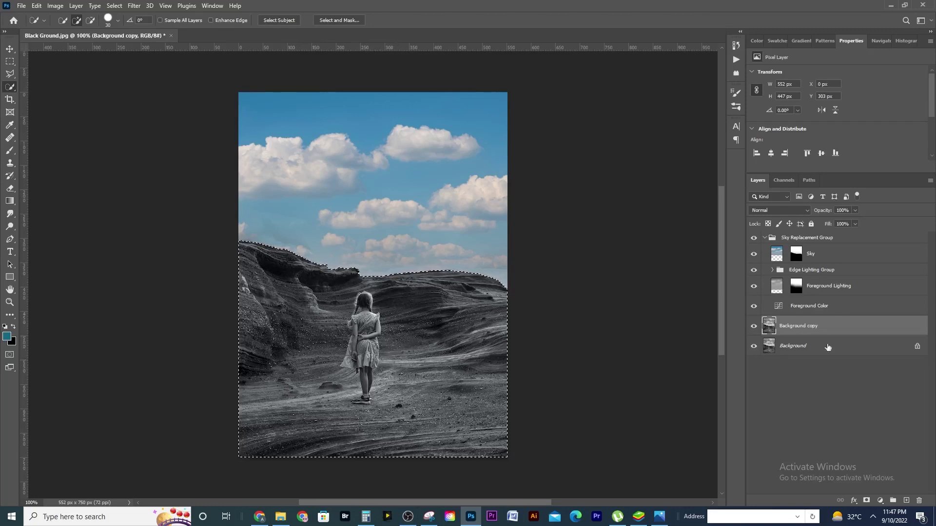
click(866, 501)
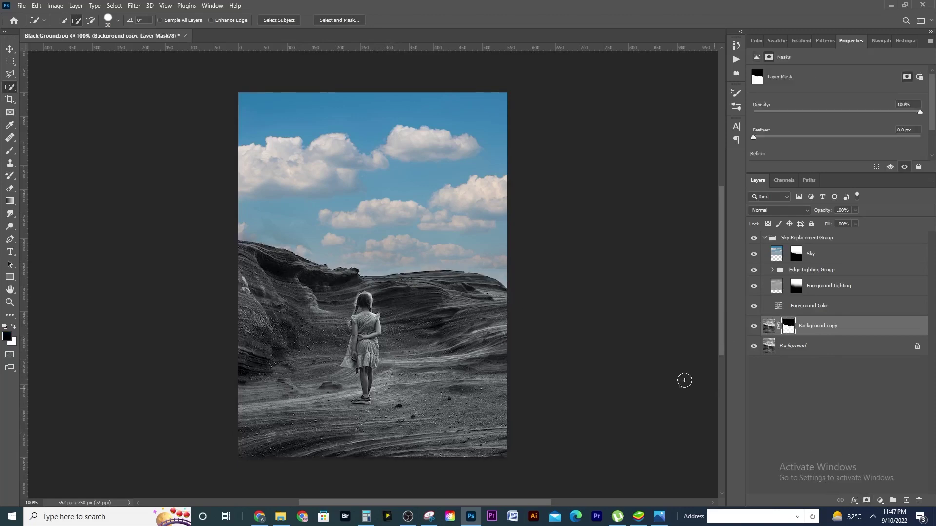
- Move the masked Background copy above the Sky Replacement Group, collapse the group and check its effect by toggling visibility
key(v)
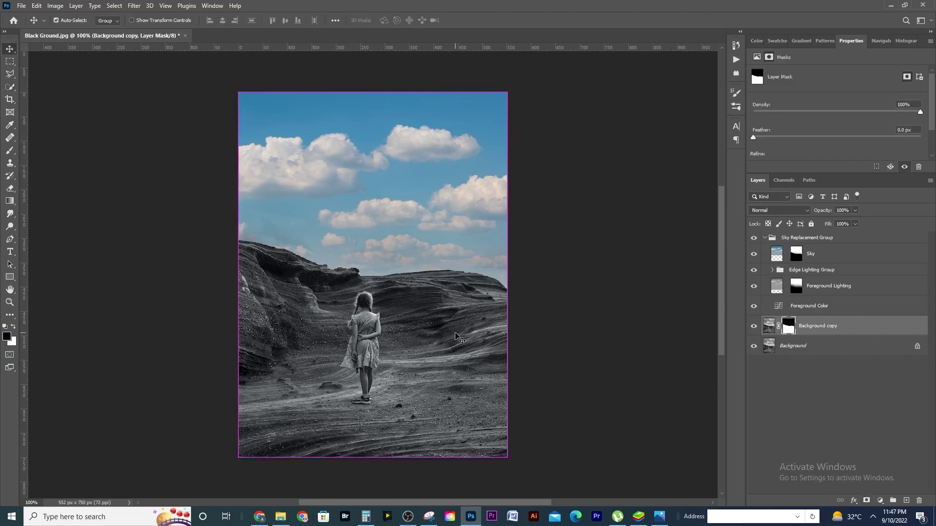
key(ctrl+bracketright)
key(ctrl+bracketright)
key(ctrl+bracketright)
key(ctrl+bracketright)
key(ctrl+bracketright)
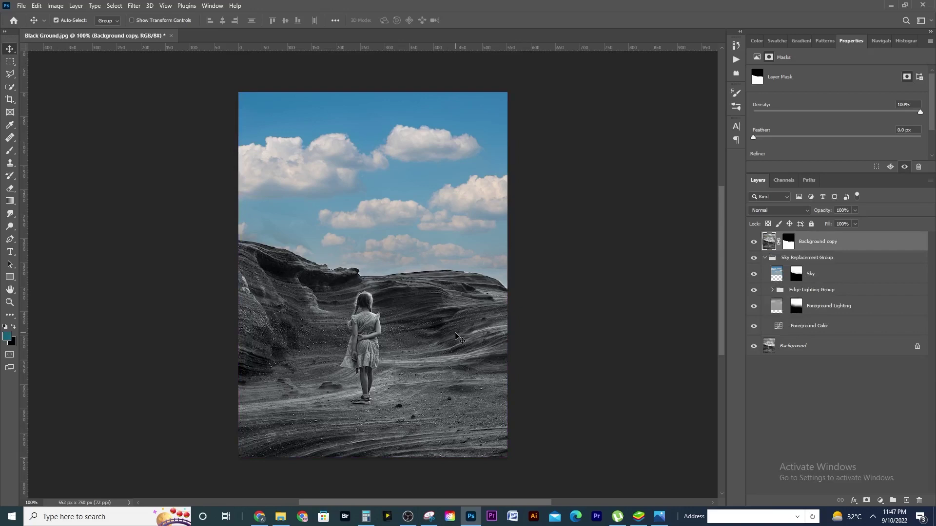
click(765, 258)
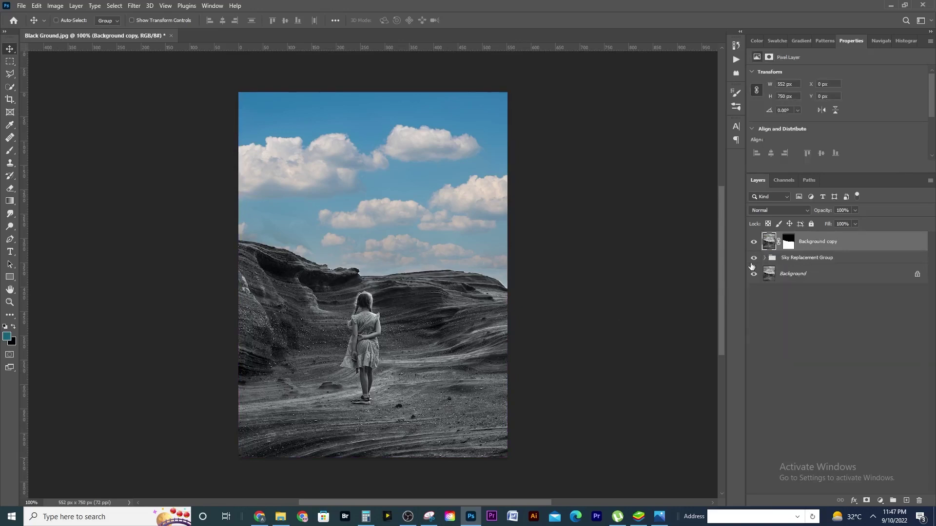
click(753, 257)
click(753, 258)
- Add a Gradient Map adjustment layer and set the gradient's starting color stop to dark green 002503
click(879, 500)
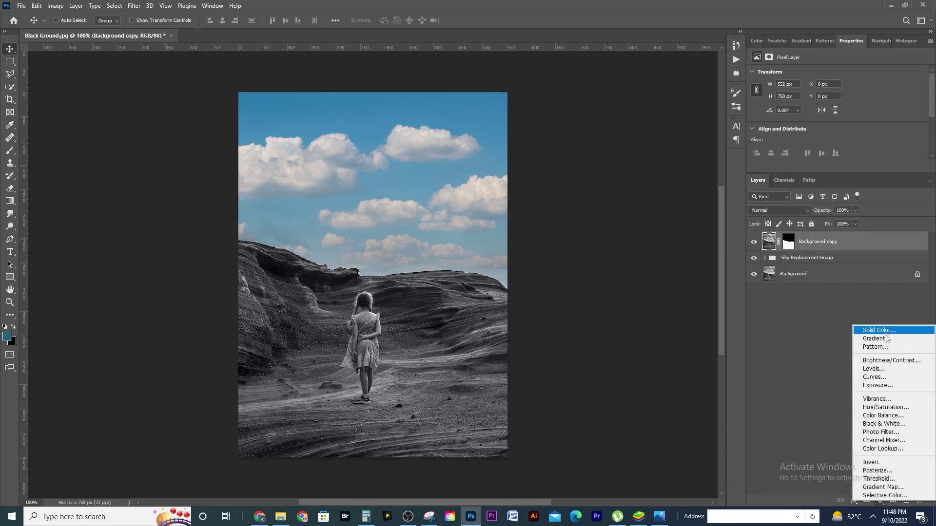
click(882, 488)
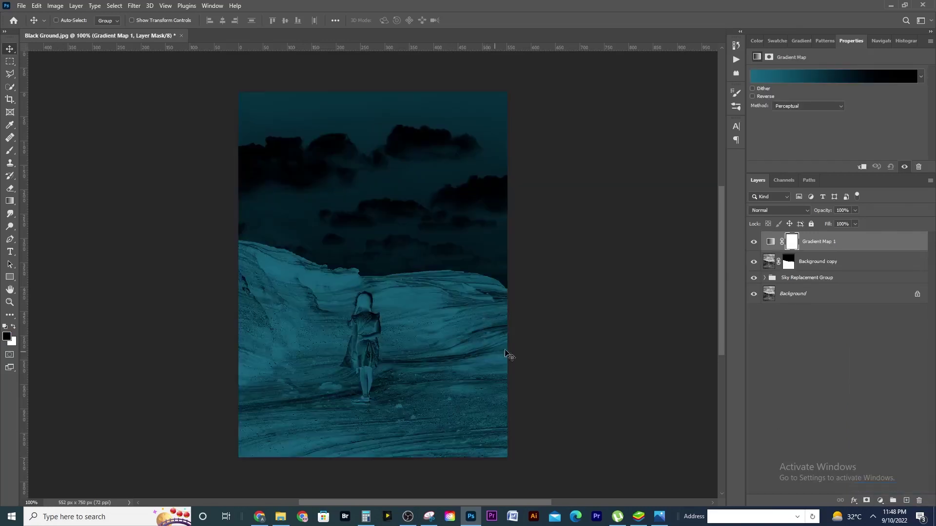
click(832, 77)
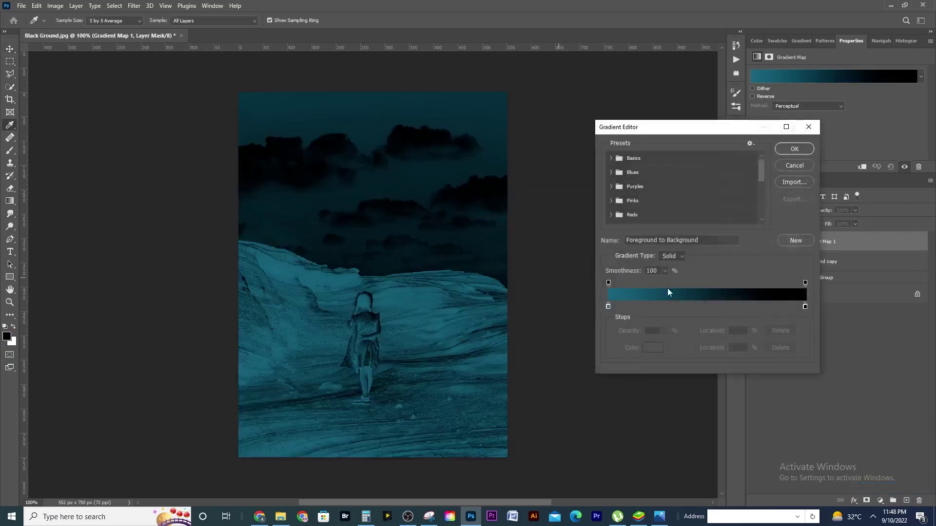
click(608, 307)
click(653, 348)
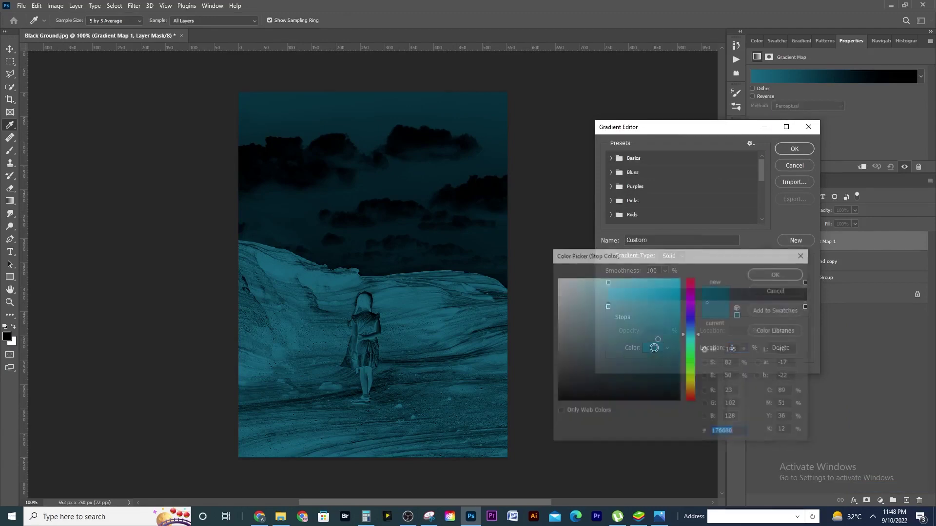
click(687, 359)
mouse_move(676, 363)
mouse_down()
mouse_move(693, 378)
mouse_move(685, 384)
mouse_up()
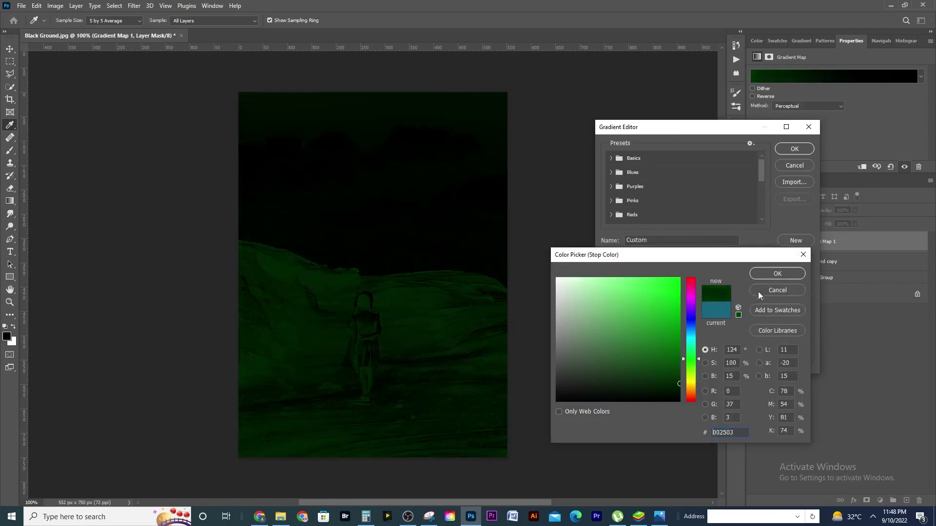
click(772, 274)
- Set the gradient map's ending color stop to a bright lime green and accept the gradient
click(805, 307)
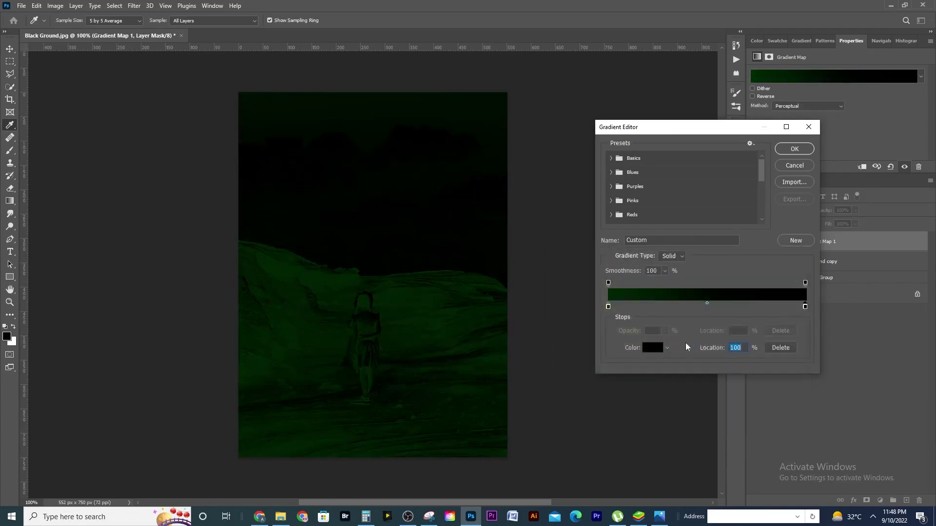
click(653, 348)
click(692, 375)
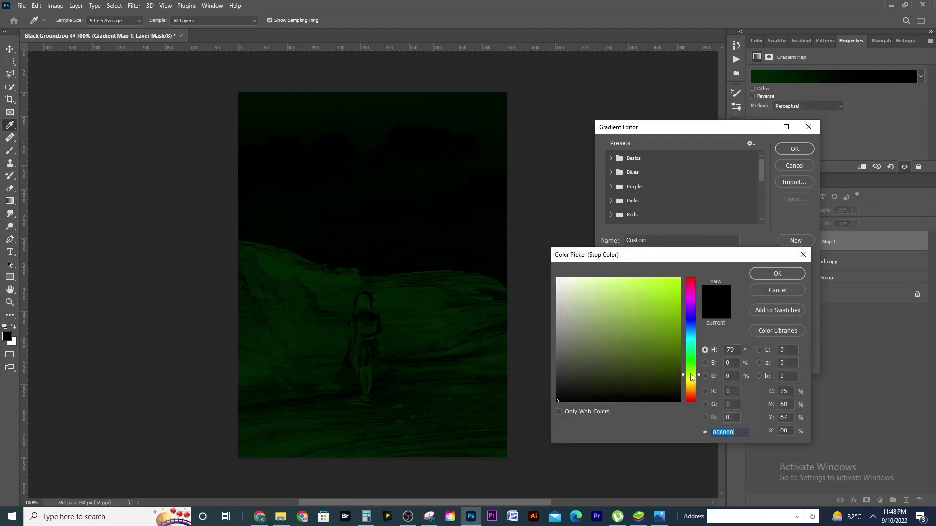
click(680, 294)
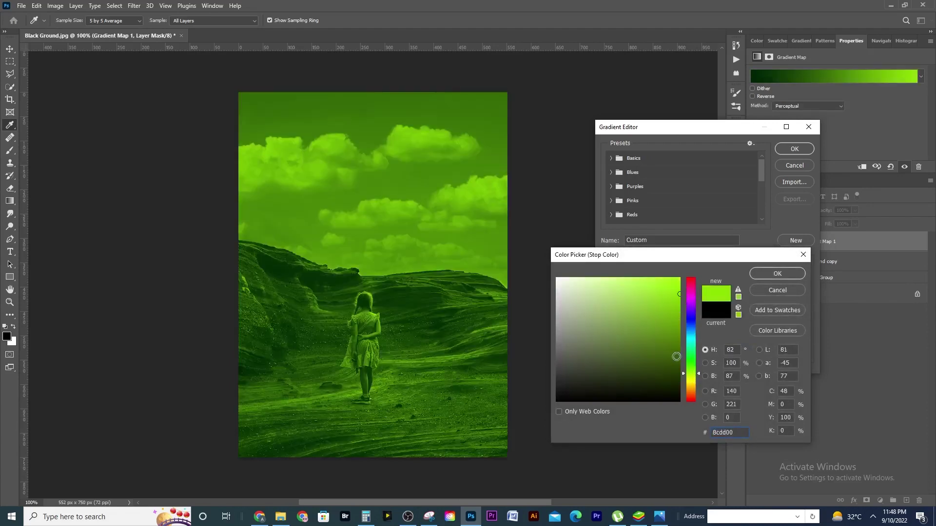
click(689, 377)
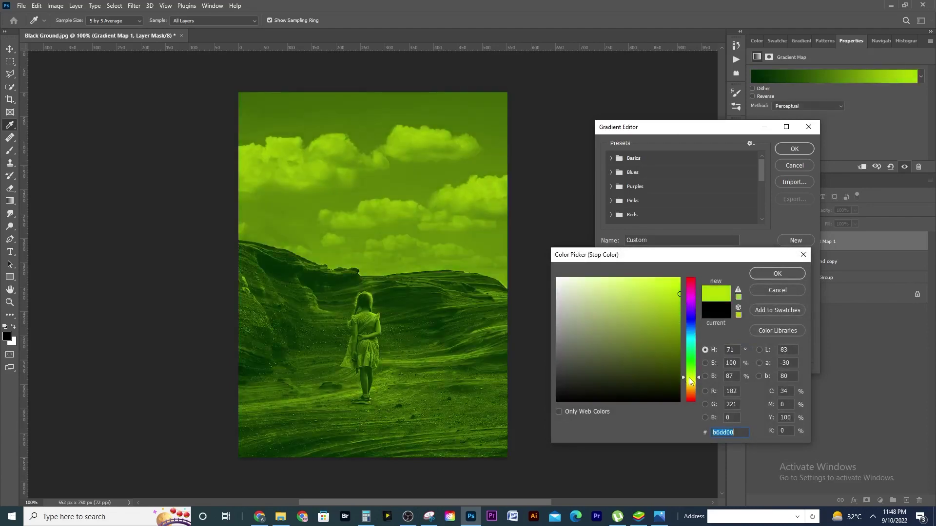
drag(688, 376, 690, 378)
click(693, 377)
drag(692, 376, 691, 374)
click(776, 274)
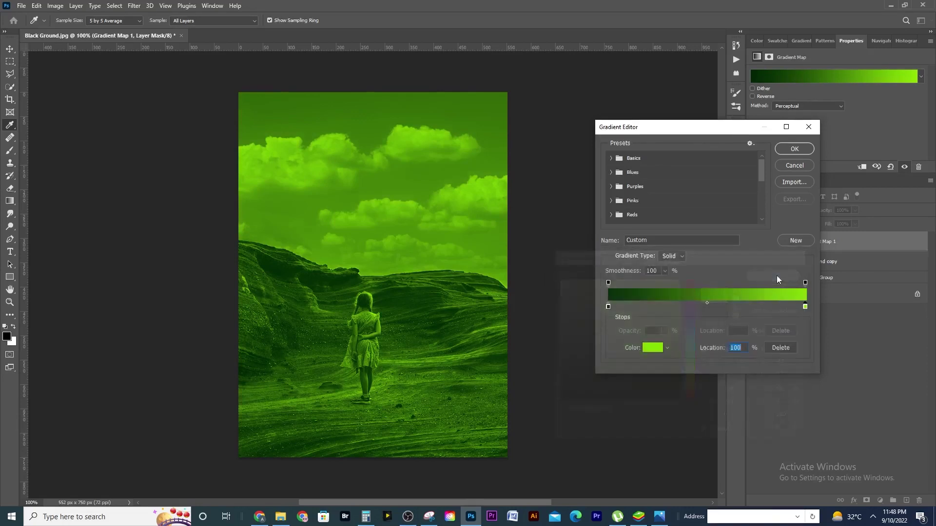
click(794, 148)
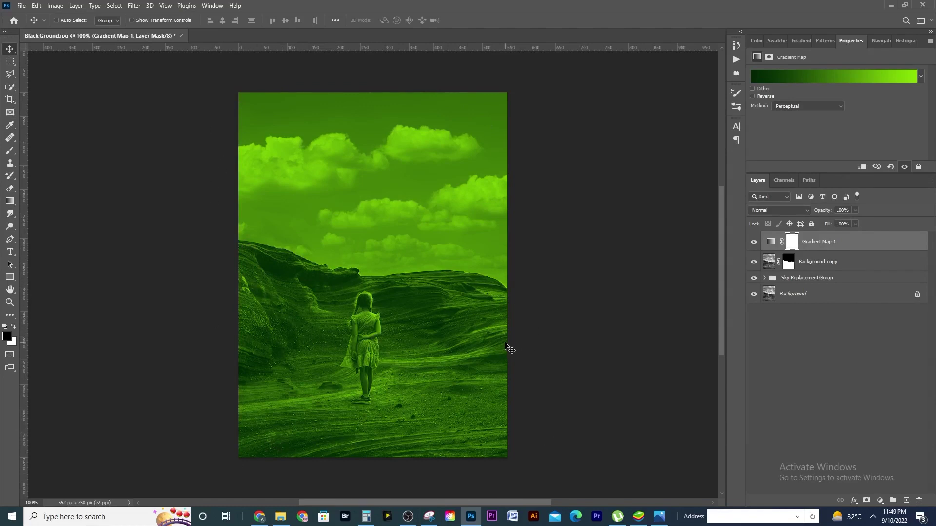
- Clip the Gradient Map adjustment to the Background copy layer so it colors only the ground and girl
right_click(835, 243)
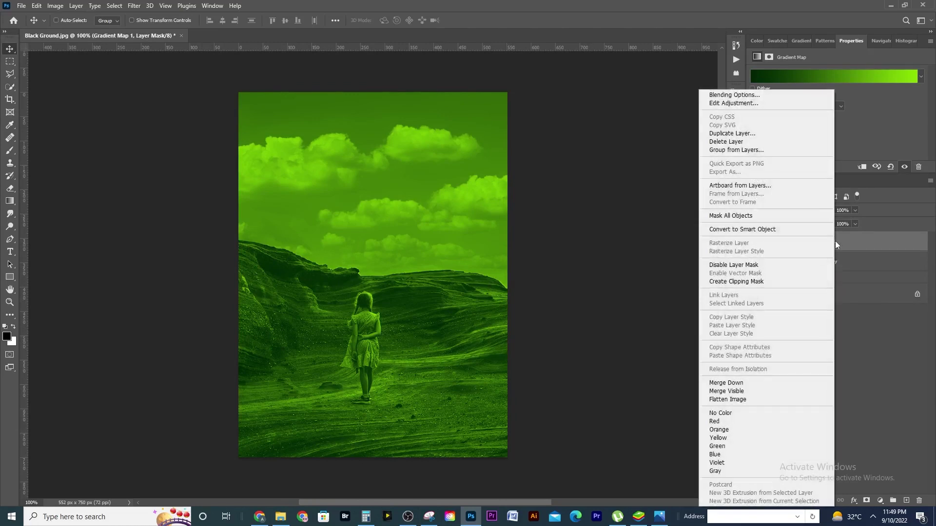
click(734, 282)
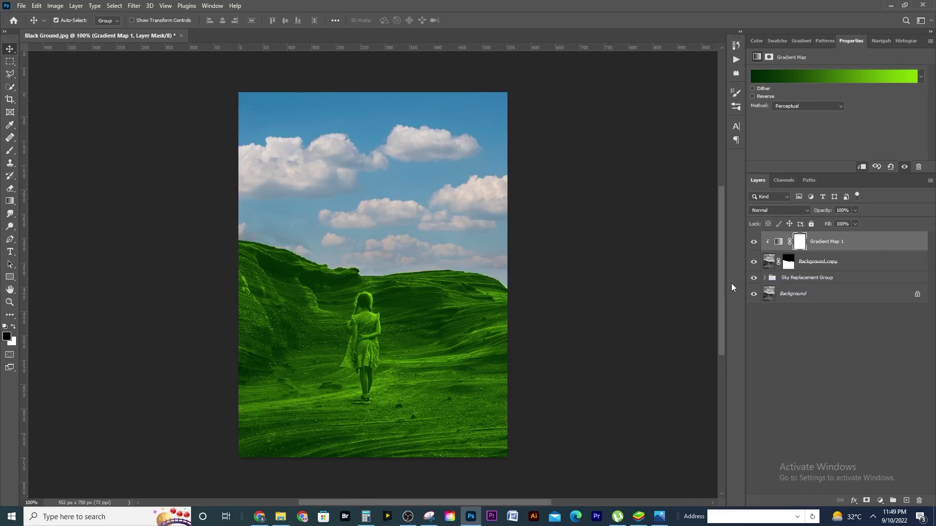
key(ctrl+z)
drag(818, 269, 815, 250)
- Add a Curves adjustment above the Gradient Map, raise the RGB curve to brighten, and clip it to the Background copy
click(880, 502)
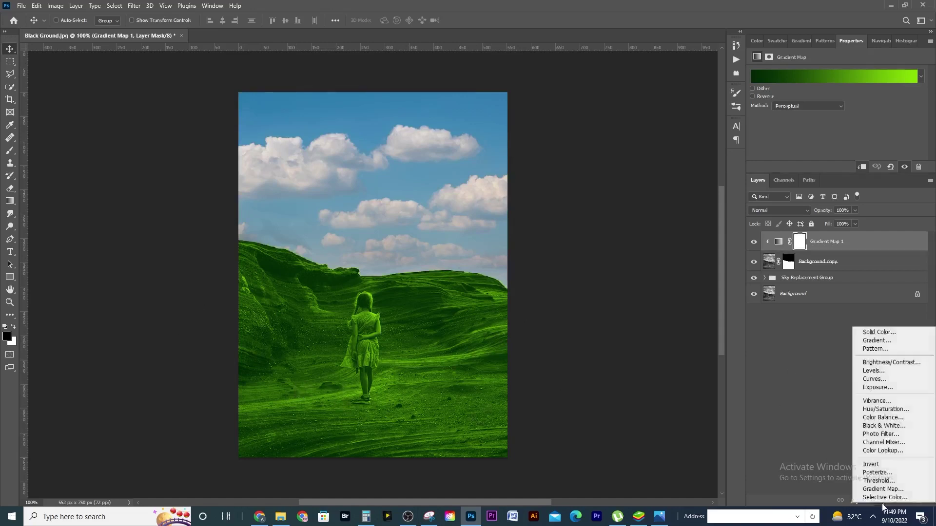
click(874, 379)
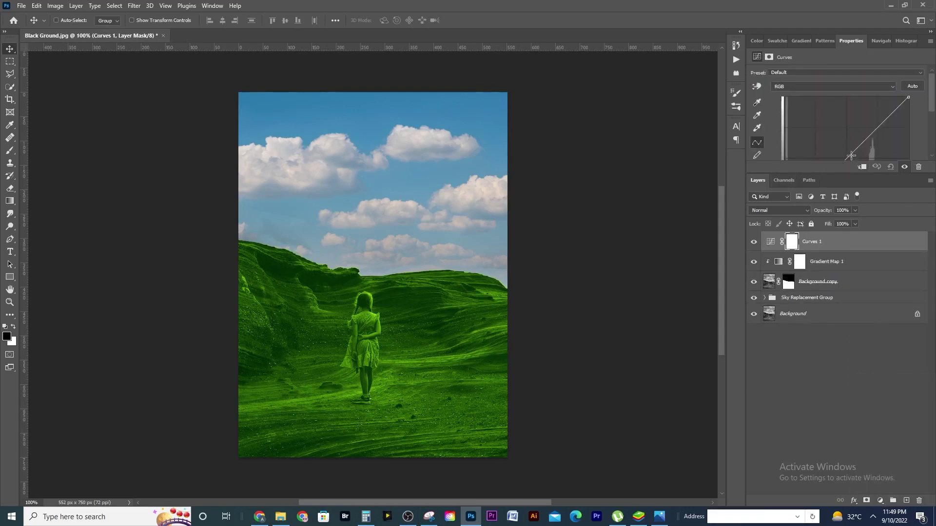
click(863, 140)
drag(863, 140, 841, 127)
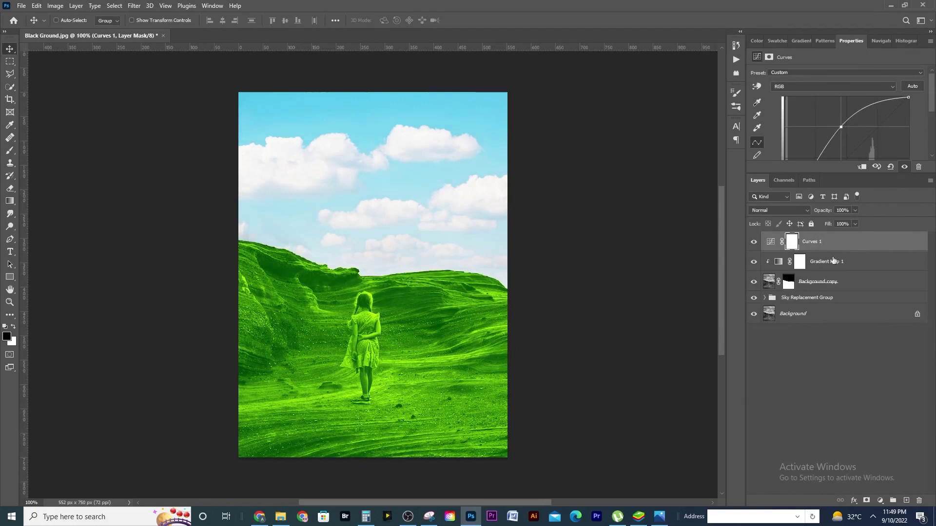
click(818, 247)
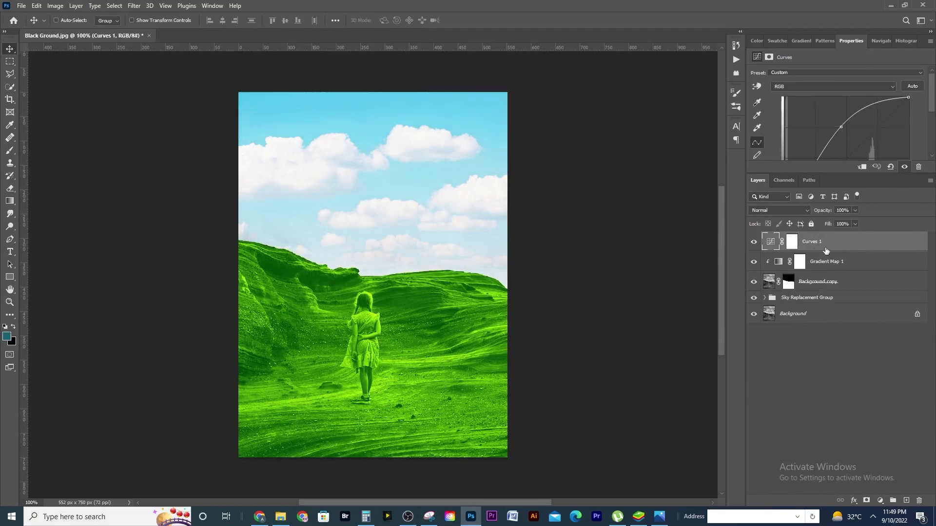
alt+click(832, 249)
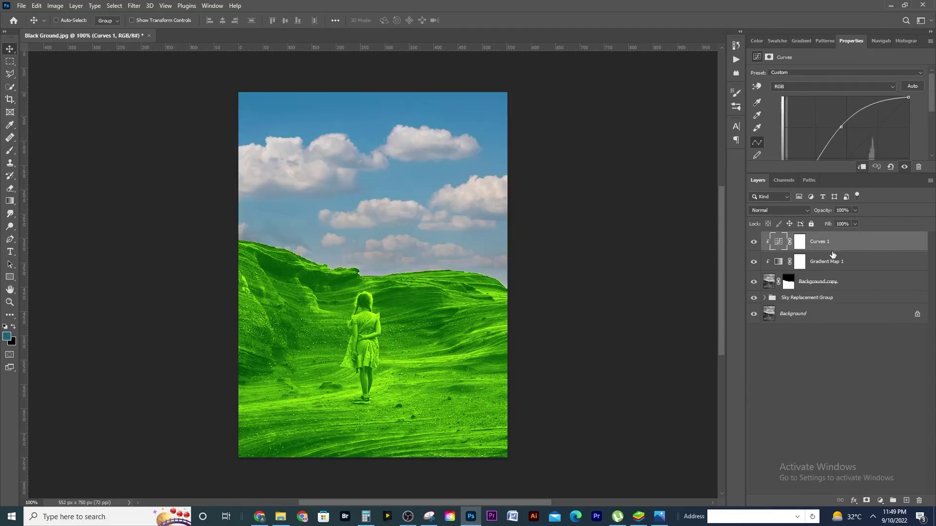
- Add a second Curves adjustment above Curves 1, lower its RGB curve to darken, and clip it to the Background copy layer
click(880, 502)
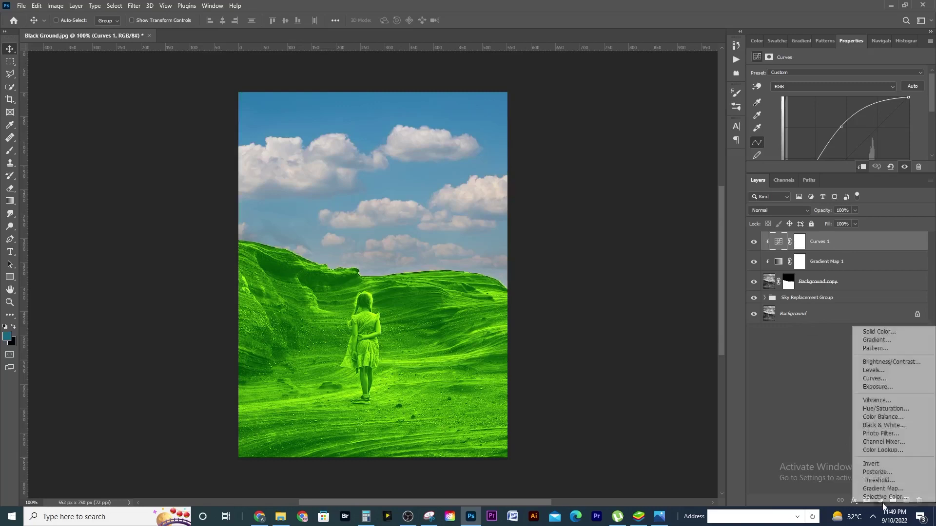
click(878, 379)
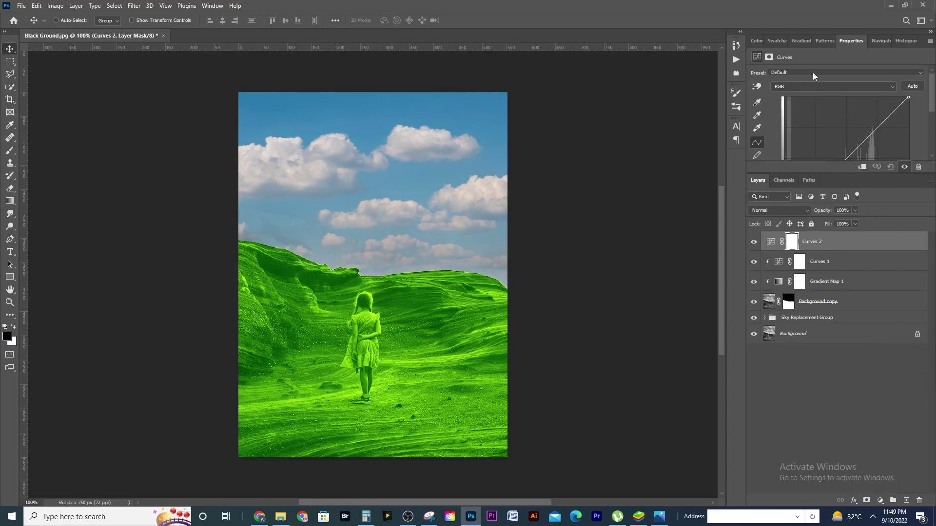
drag(867, 138, 884, 150)
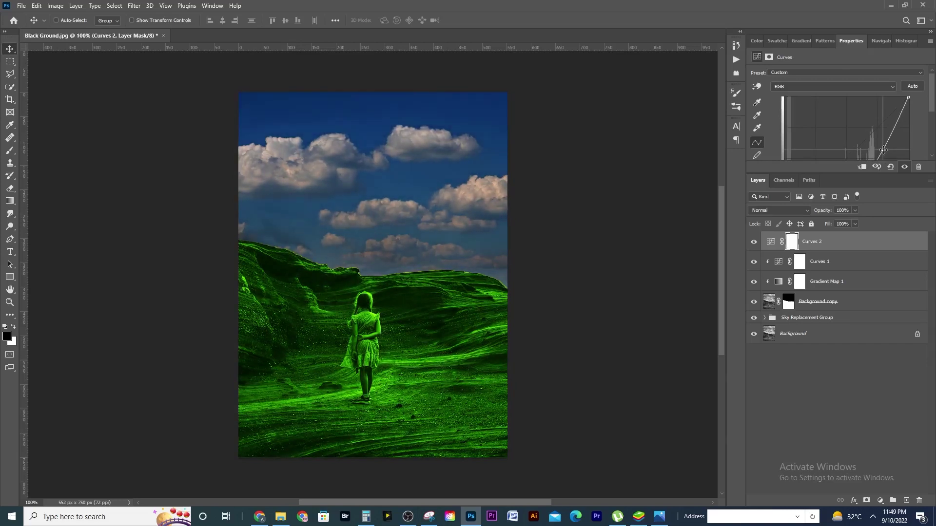
alt+click(833, 252)
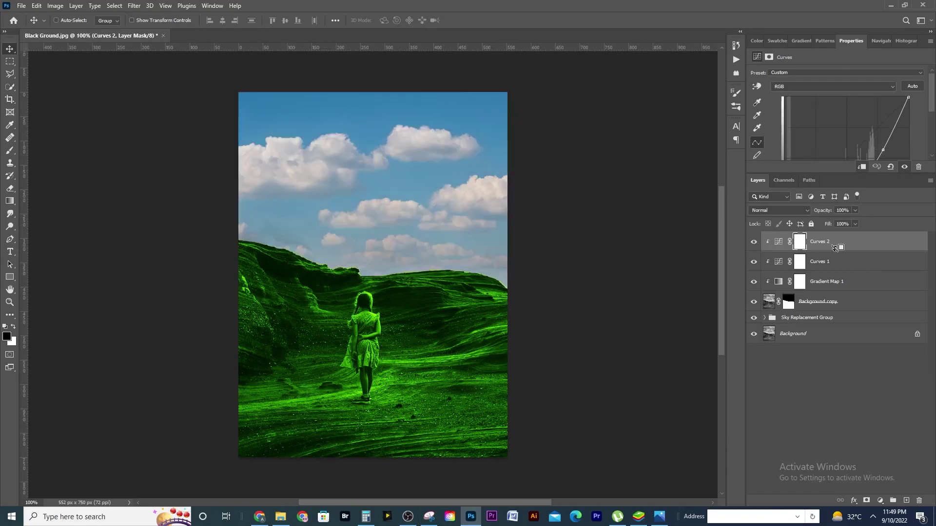
- Invert the Curves 2 layer mask to black and prepare a 70 px Brush with white as the foreground color
click(799, 242)
key(ctrl+i)
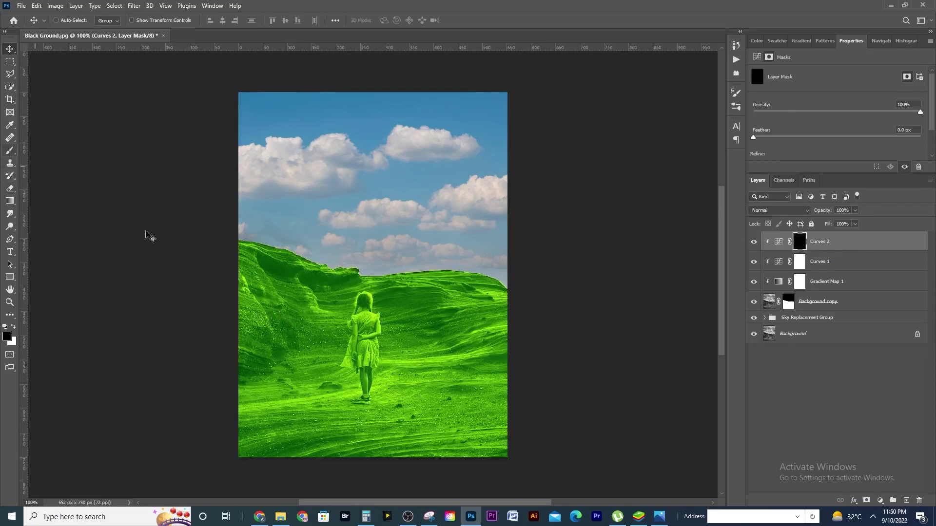
key(b)
key(bracketleft)
key(bracketleft)
key(bracketleft)
key(bracketleft)
key(bracketleft)
key(bracketleft)
key(bracketleft)
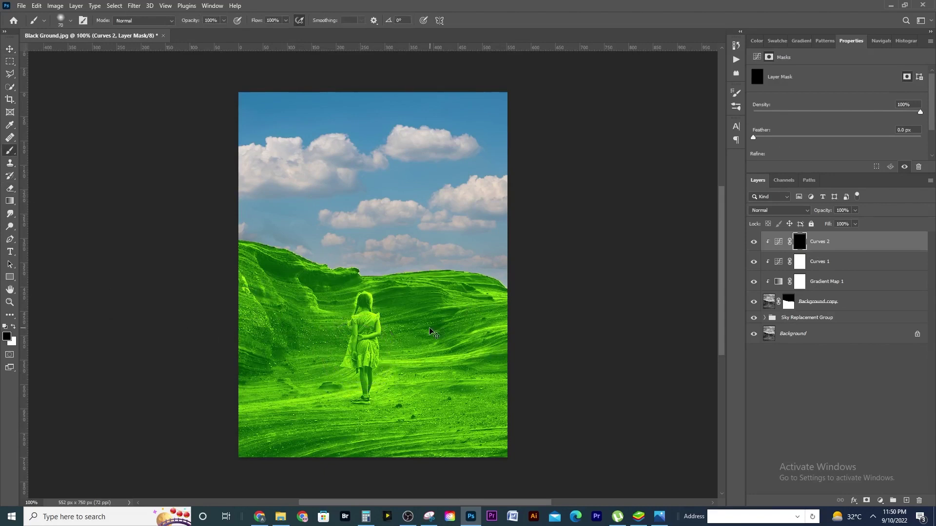
key(x)
- Try a darkening brush stroke at 27% flow on the hill beside the girl's head, and undo it
click(285, 21)
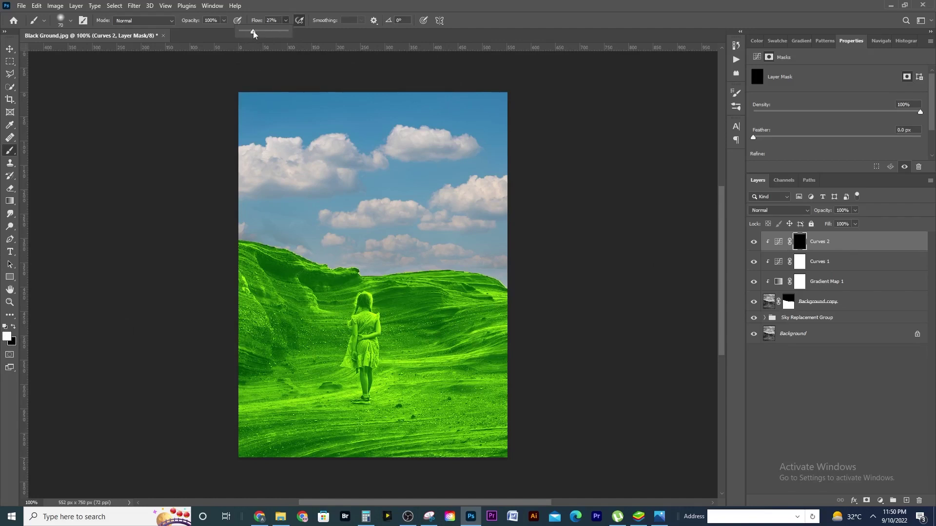
mouse_move(429, 298)
mouse_down()
mouse_move(389, 305)
mouse_move(435, 301)
mouse_move(371, 299)
mouse_up()
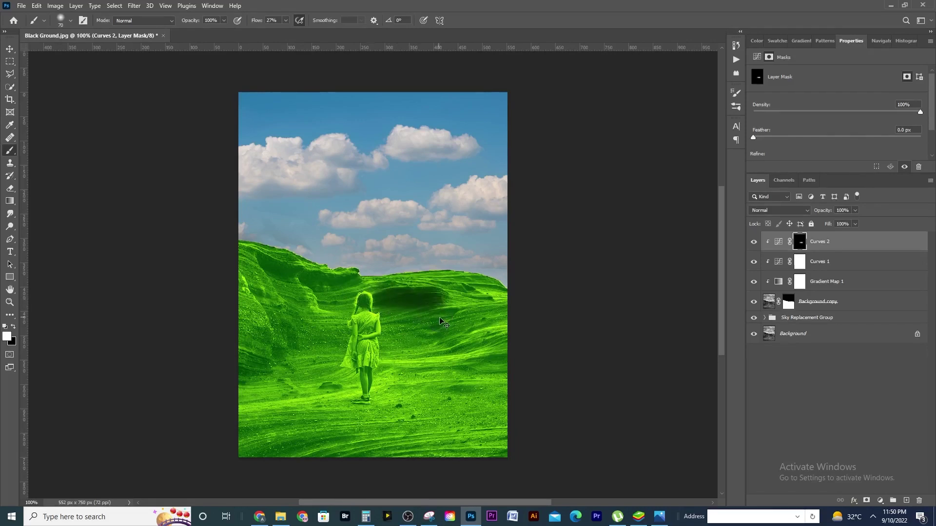
key(ctrl+z)
- Set the brush flow to 10% and paint the Curves 2 mask over the shaded hillsides on both sides of the girl
click(271, 21)
text(10)
mouse_move(342, 292)
mouse_down()
mouse_move(283, 278)
mouse_move(268, 261)
mouse_up()
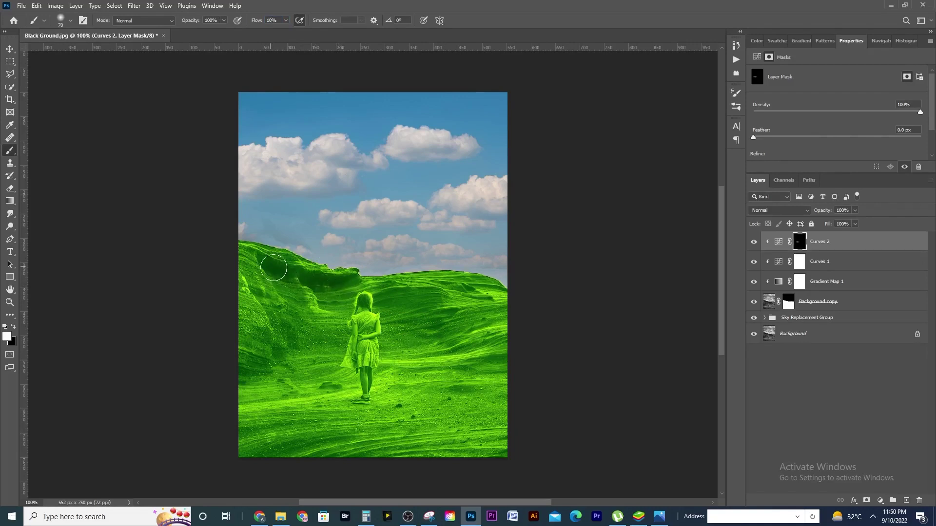
mouse_move(385, 309)
mouse_down()
mouse_move(459, 298)
mouse_move(372, 298)
mouse_move(423, 302)
mouse_move(369, 310)
mouse_move(403, 313)
mouse_move(387, 320)
mouse_move(458, 314)
mouse_move(434, 347)
mouse_up()
mouse_move(300, 365)
mouse_down()
mouse_move(287, 345)
mouse_move(297, 338)
mouse_move(277, 297)
mouse_move(255, 291)
mouse_move(286, 377)
mouse_move(261, 367)
mouse_move(257, 344)
mouse_move(282, 355)
mouse_up()
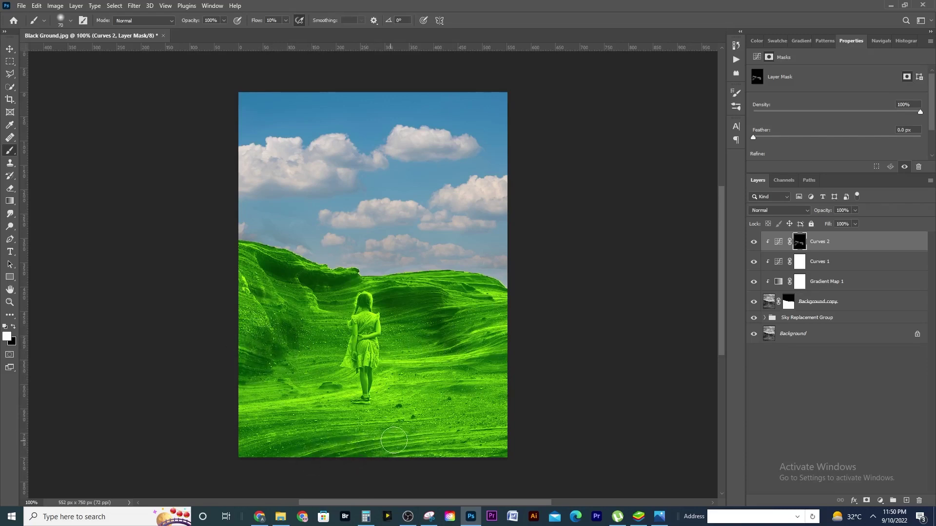
- Paint darker shading on the Curves 2 mask across the foreground ground, reducing the brush to 40 px for the smaller shadows
drag(522, 431, 309, 445)
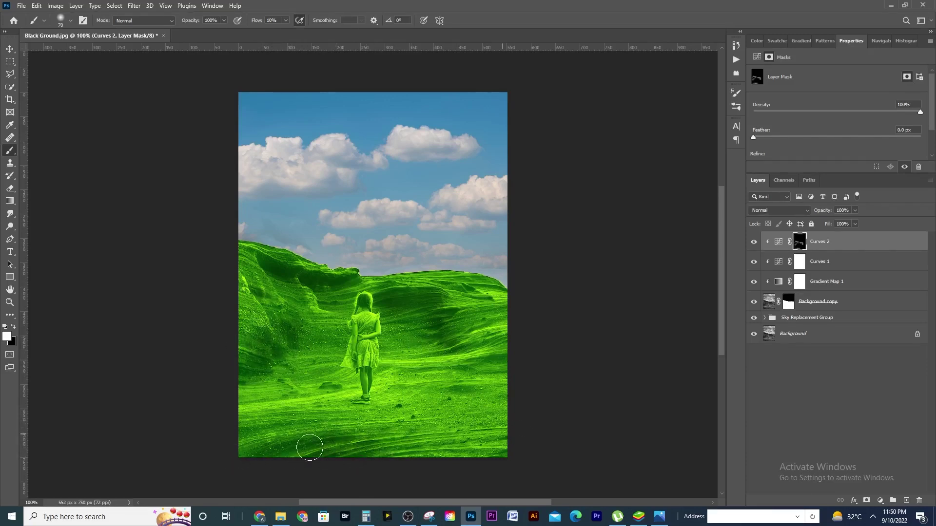
drag(463, 456, 381, 455)
drag(460, 391, 451, 390)
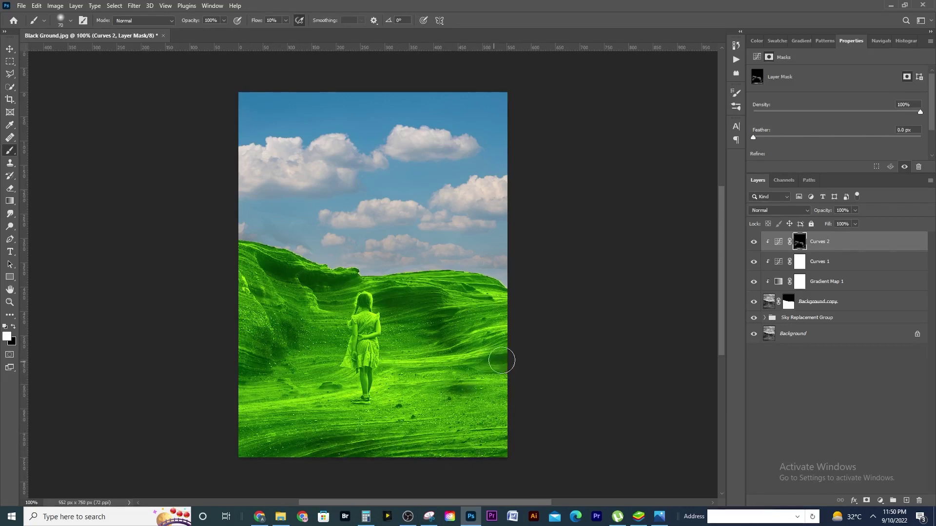
key(bracketleft)
key(bracketleft)
key(bracketleft)
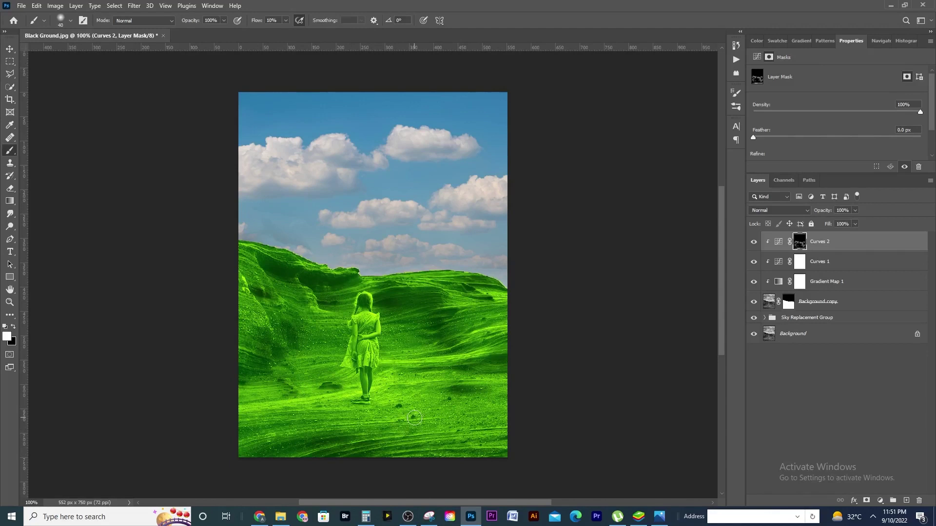
key(v)
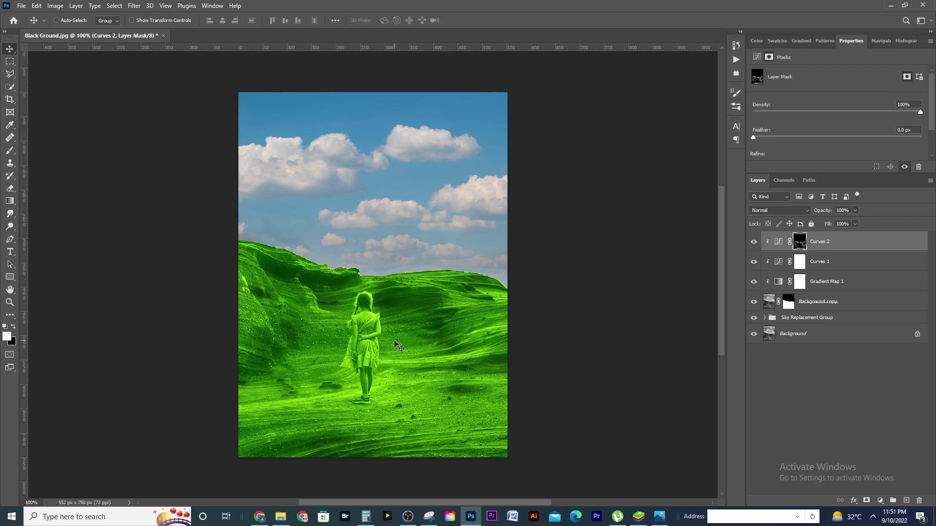
- Add a Hue/Saturation adjustment above Curves 2, set Hue to -6, and clip it to the Background copy layer
click(880, 500)
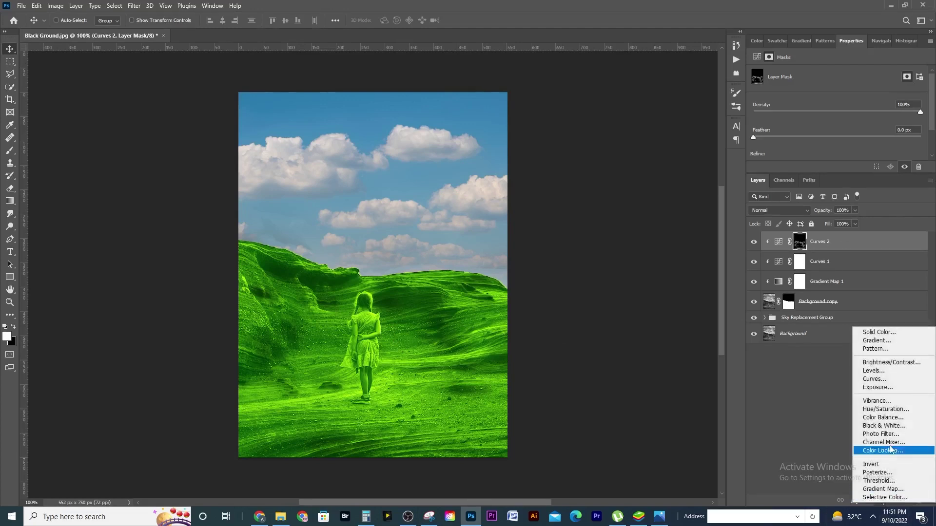
click(885, 410)
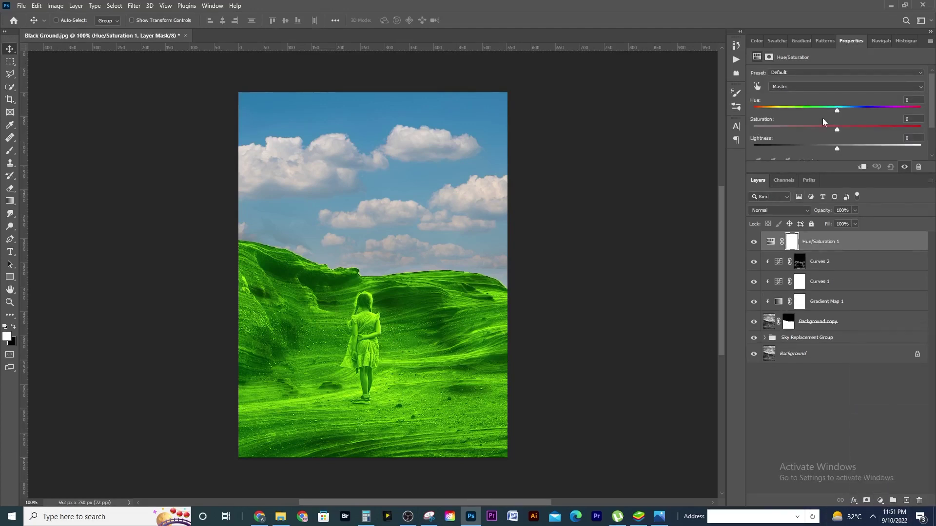
mouse_move(837, 112)
mouse_down()
mouse_move(823, 108)
mouse_move(843, 108)
mouse_move(831, 107)
mouse_up()
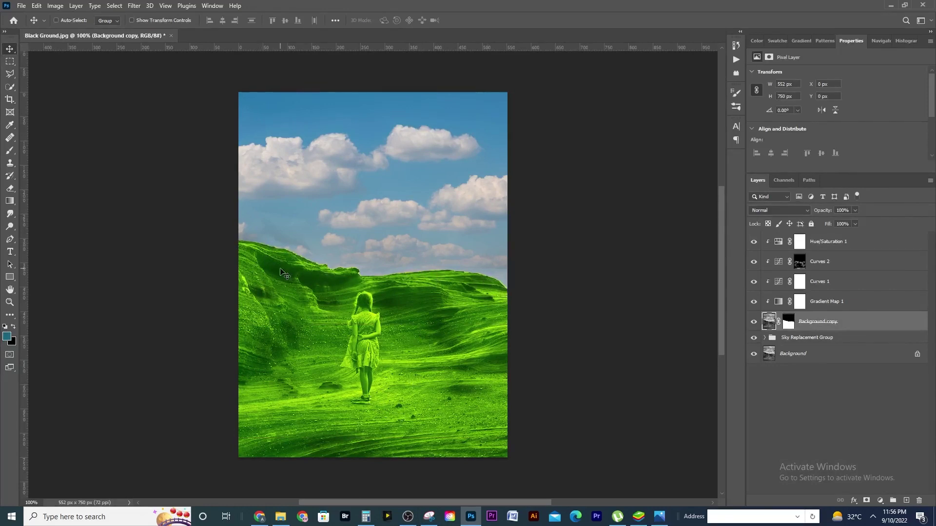
- Apply a 15 px Tilt-Shift blur to the Background copy, focused around the girl's feet, with 3% Light Bokeh and 2% Bokeh Color
click(133, 6)
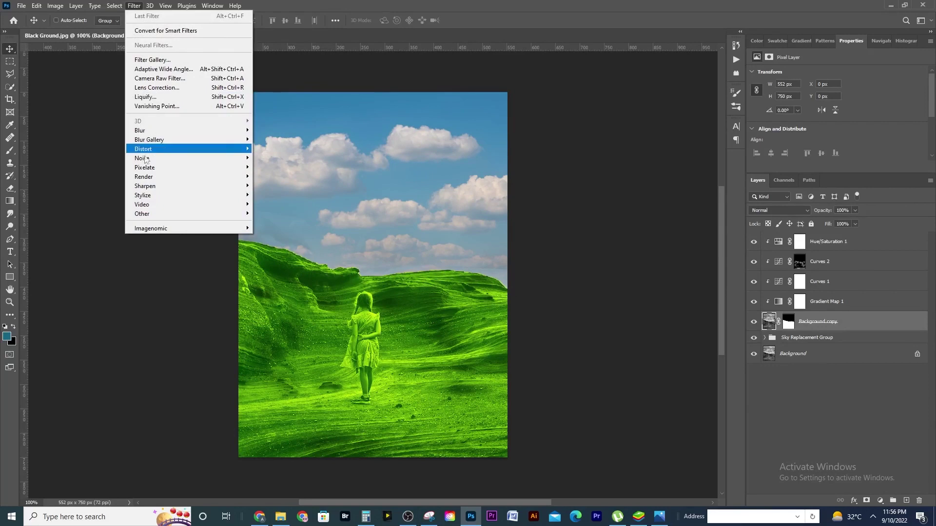
mouse_move(152, 142)
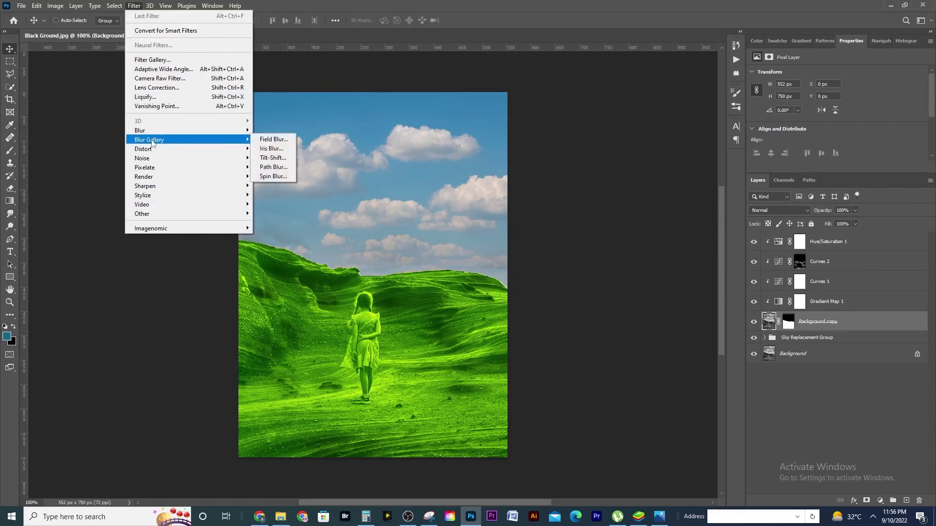
click(271, 157)
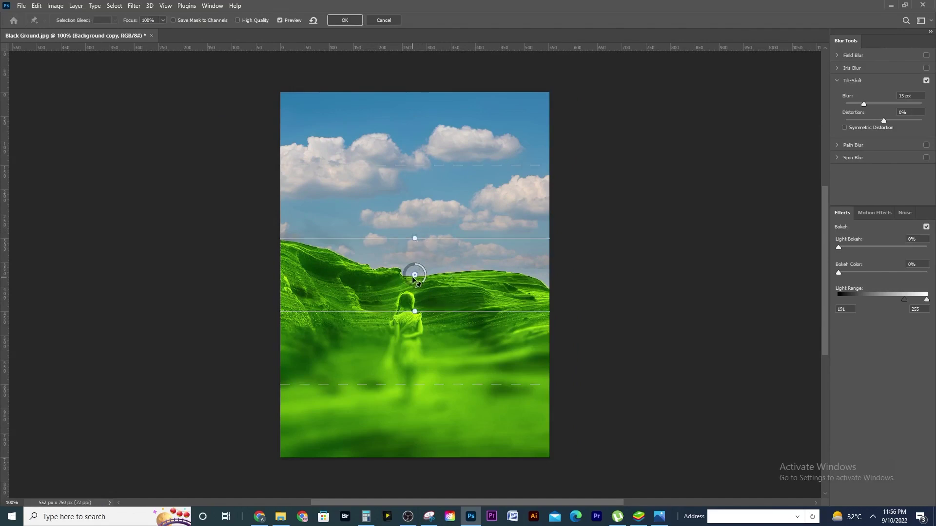
drag(414, 275, 409, 390)
drag(412, 279, 444, 124)
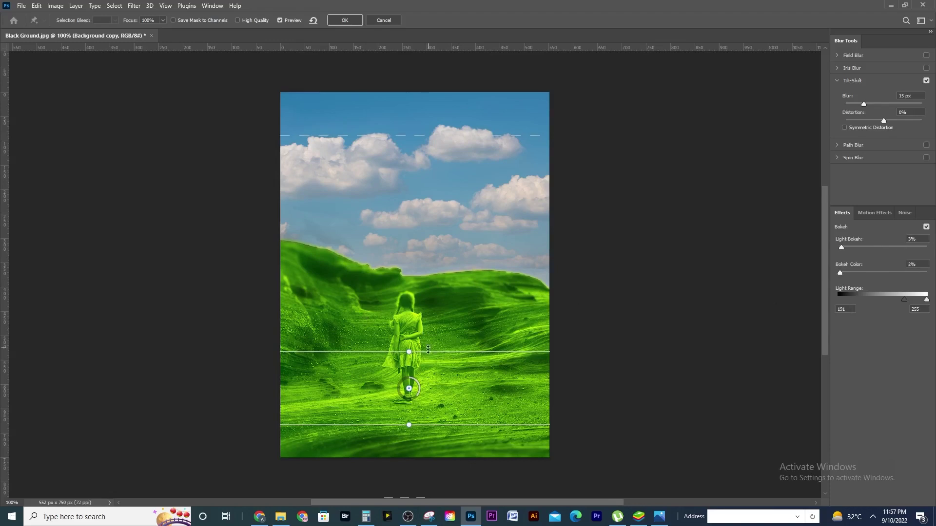
mouse_move(417, 399)
mouse_down()
mouse_move(399, 397)
mouse_move(412, 403)
mouse_up()
key(Return)
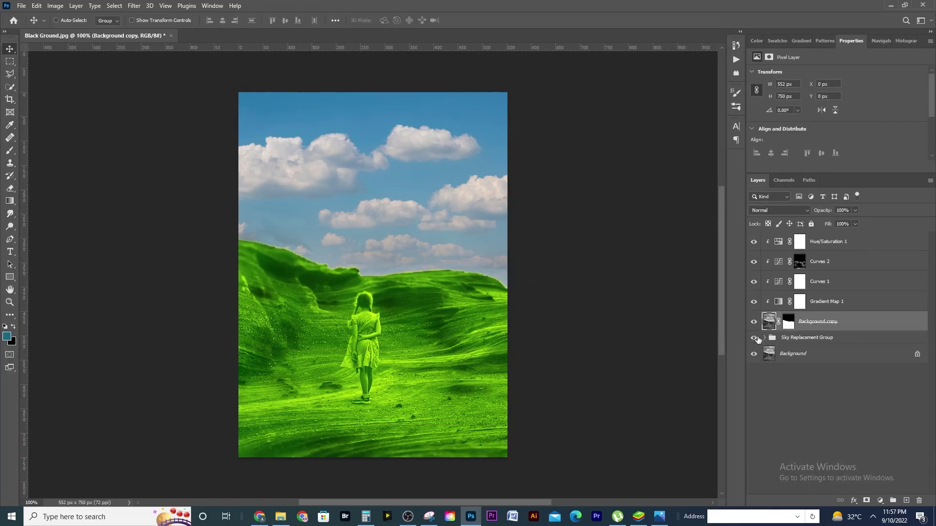
- Compare the colorized image with the original by repeatedly isolating the Background layer and restoring the other layers
alt+click(754, 354)
alt+click(754, 354)
alt+click(754, 355)
alt+click(754, 355)
alt+click(754, 354)
alt+click(754, 354)
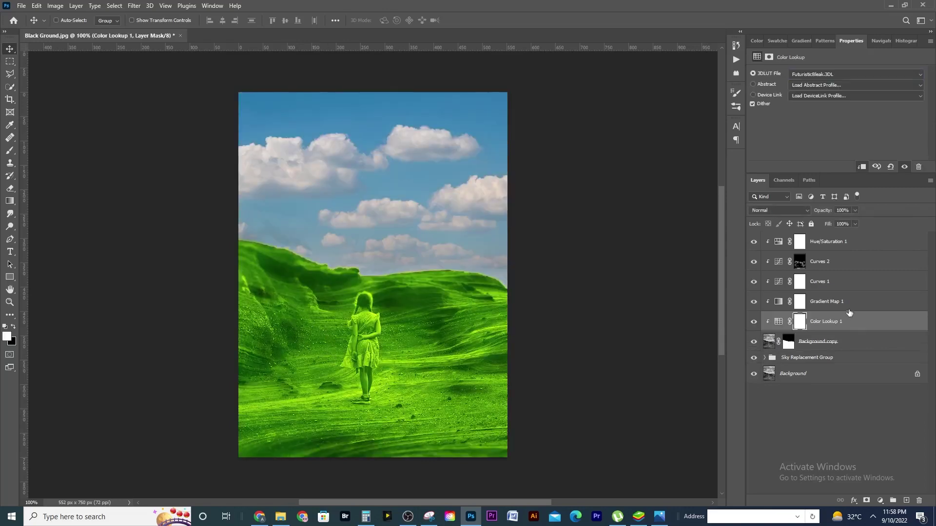
- Delete the Color Lookup layer below Gradient Map 1 and add a new Color Lookup adjustment above Hue/Saturation 1
drag(858, 327, 918, 501)
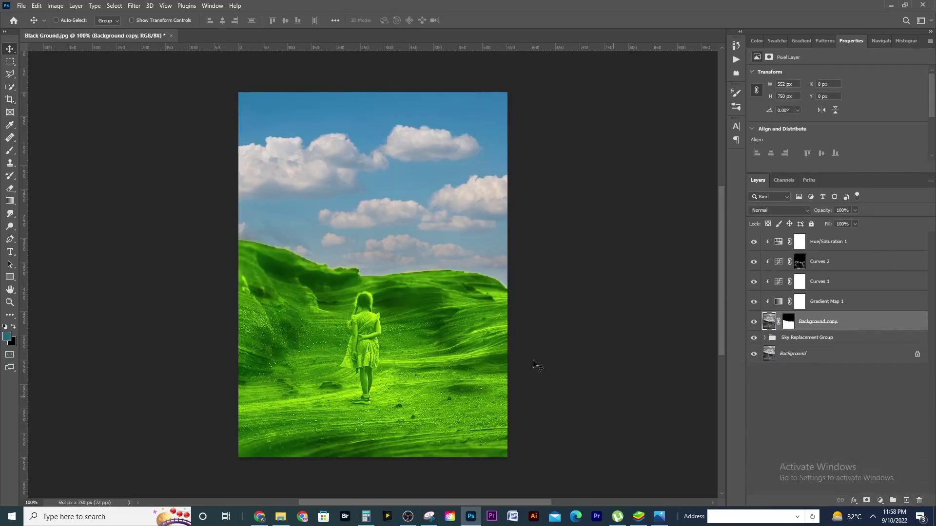
click(846, 246)
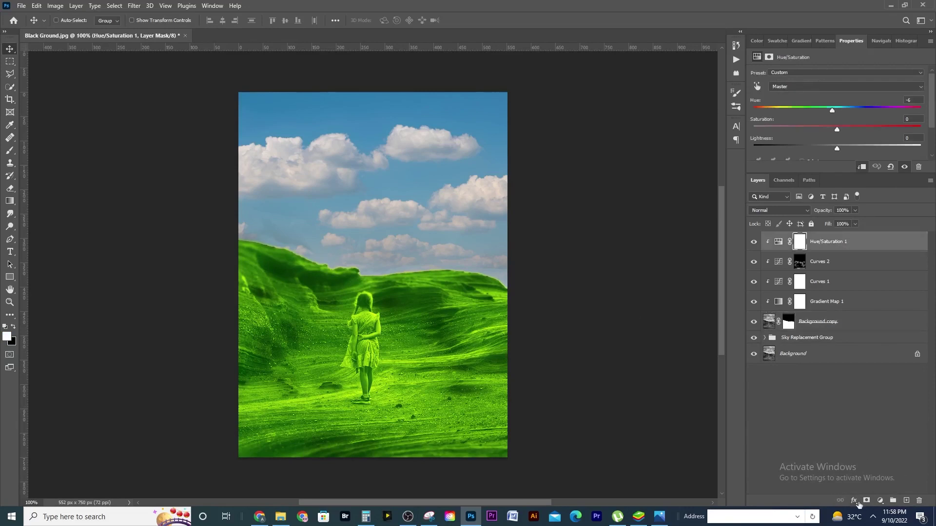
click(880, 501)
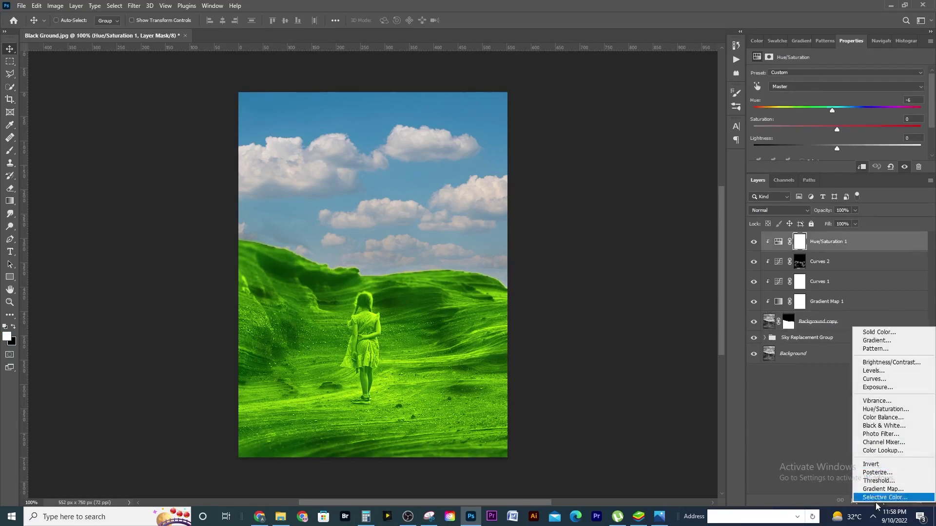
click(883, 450)
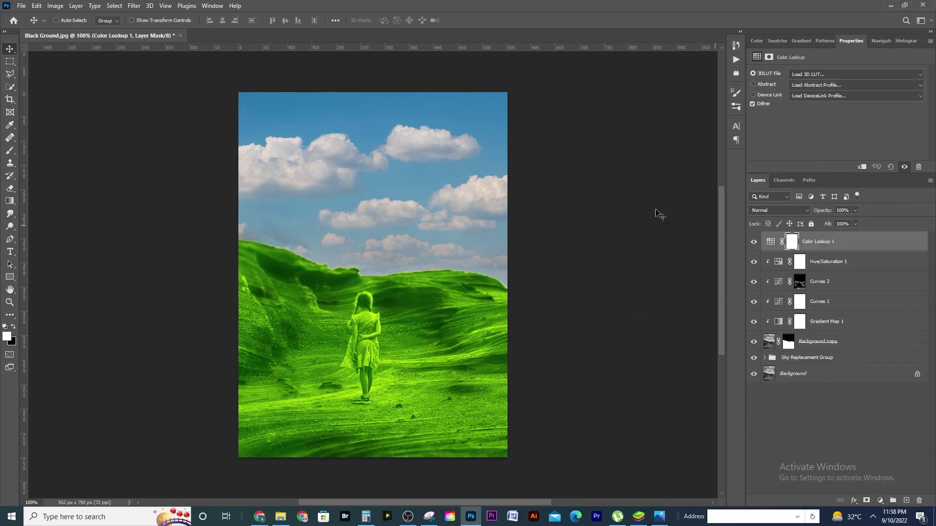
- Preview the Color Lookup's 3D LUT presets one after another, from 2Strip.look through TensionGreen.3DL
click(829, 71)
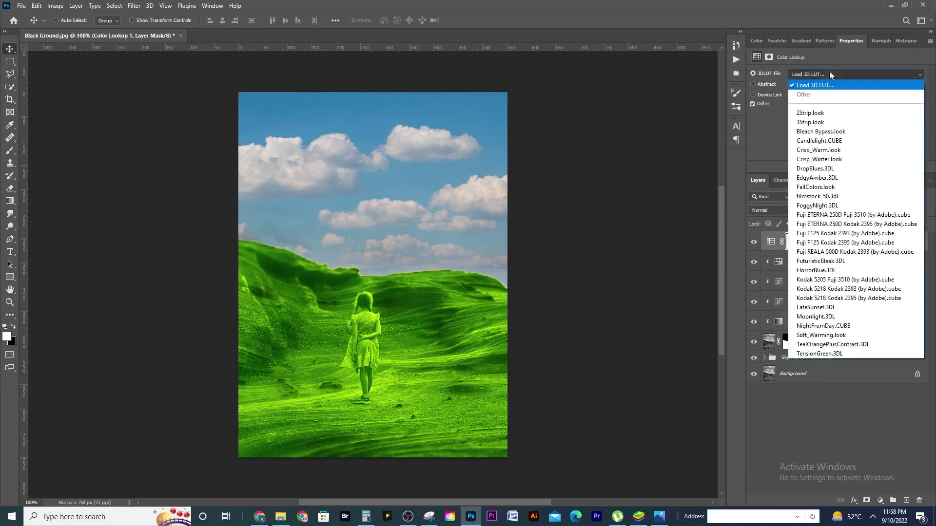
click(817, 112)
key(Down)
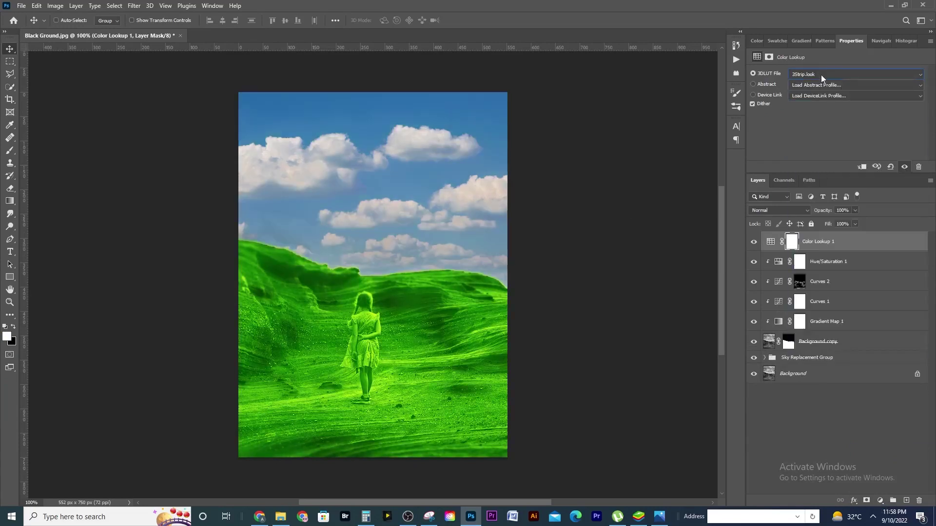
key(Down)
key(Down)
key(Down)
key(Down)
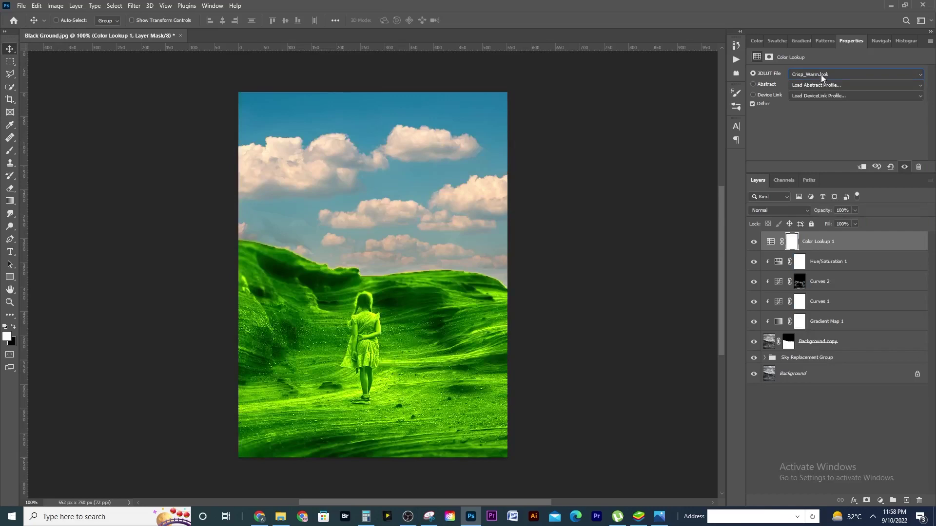
key(Up)
key(Down)
key(Down)
key(Down)
key(Down)
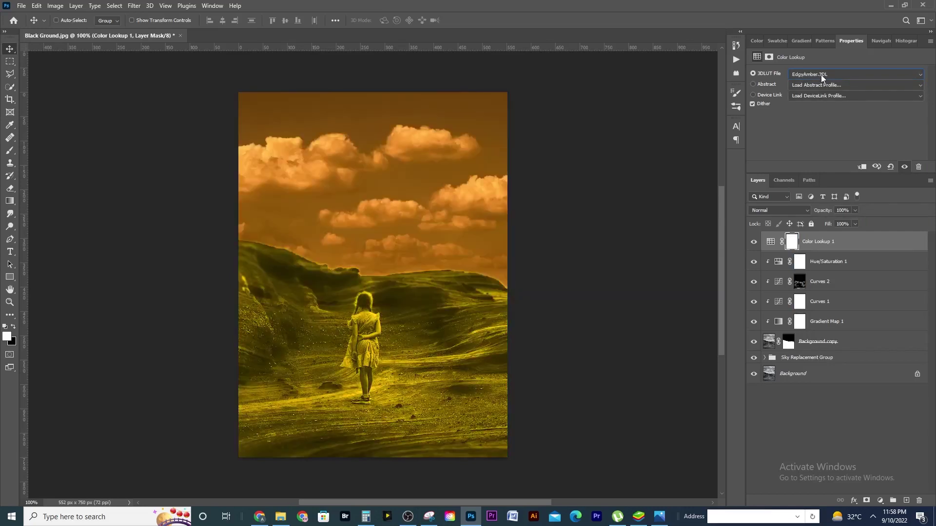
key(Down)
key(Down)
key(Down)
key(Down)
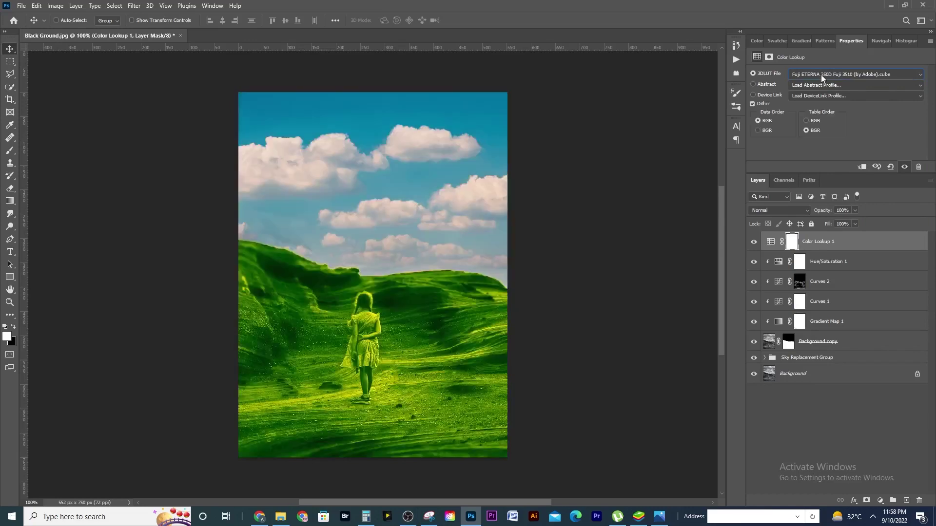
key(Down)
key(Down)
key(Down)
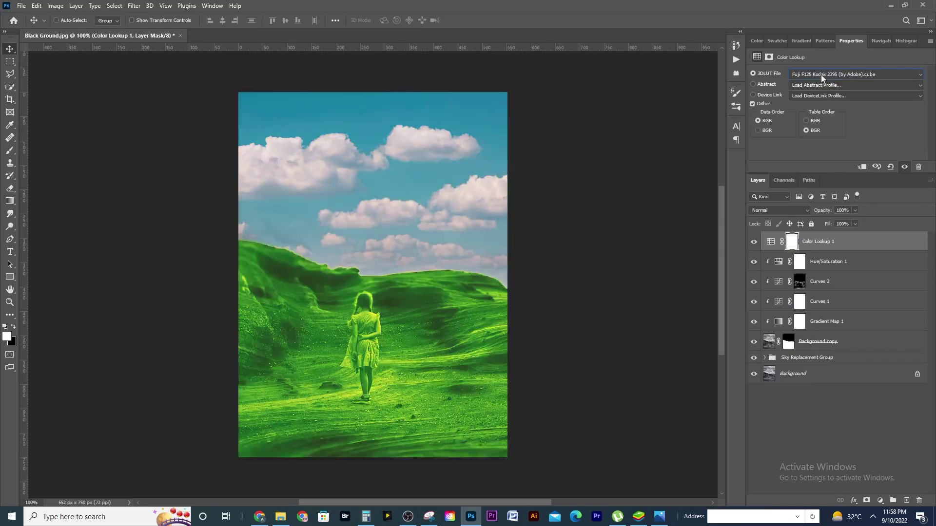
key(Down)
key(Down)
key(Down)
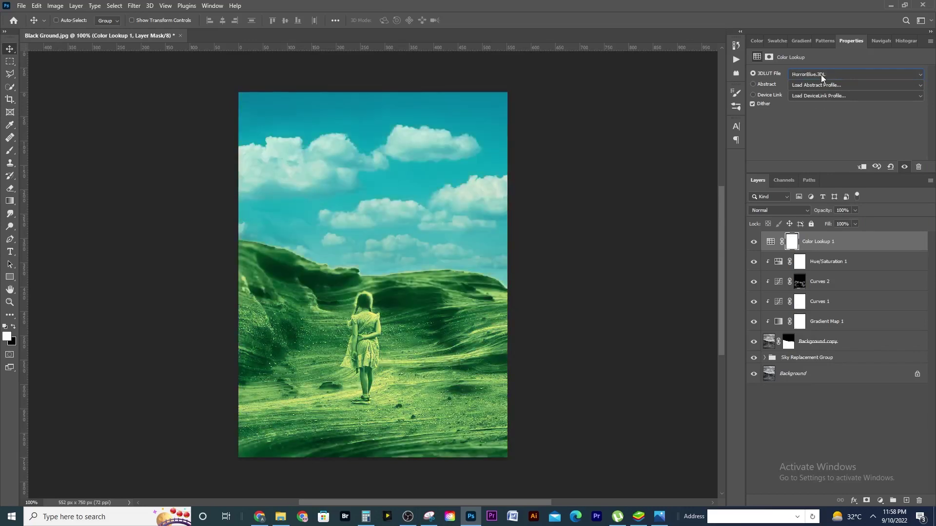
key(Down)
key(Down)
key(Down)
key(Down)
key(Down)
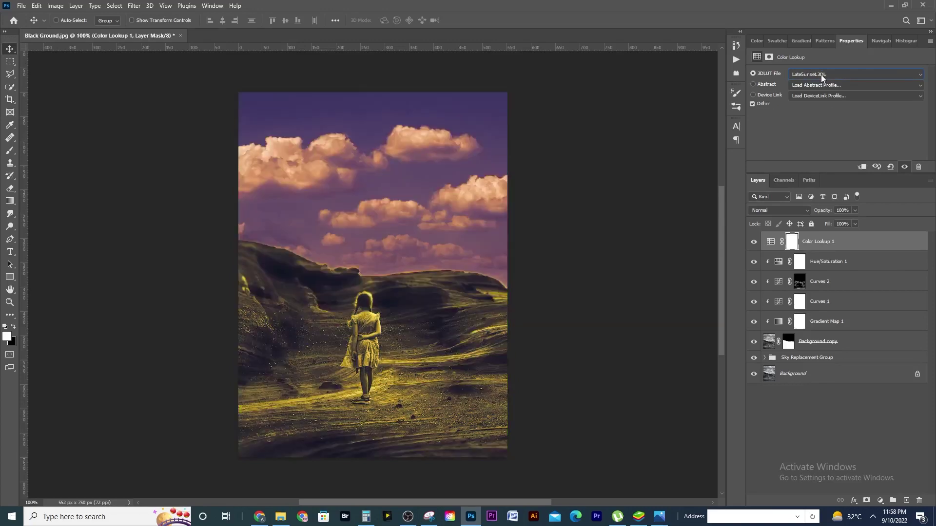
key(Down)
key(Down)
key(Down)
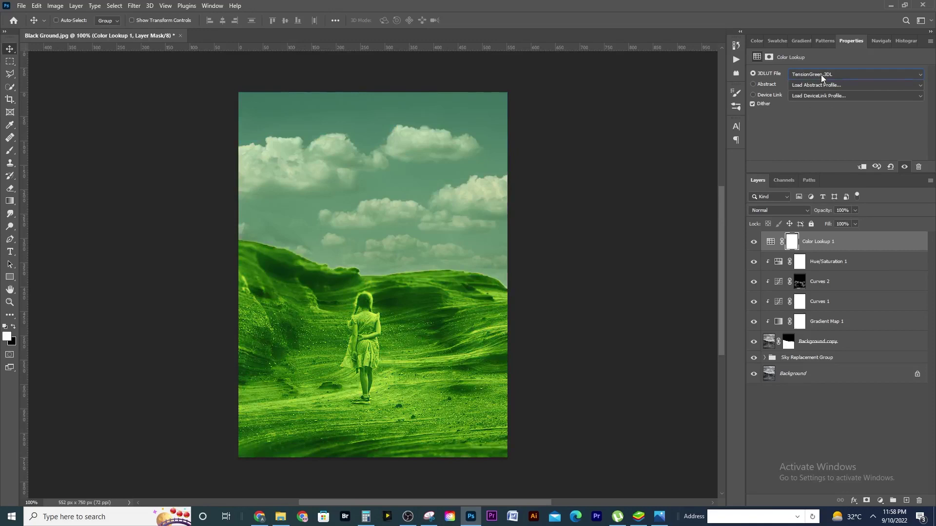
- Compare the presets from Bleach Bypass.look onward and set the Color Lookup's 3D LUT to Crisp_Winter.look
click(821, 74)
click(827, 132)
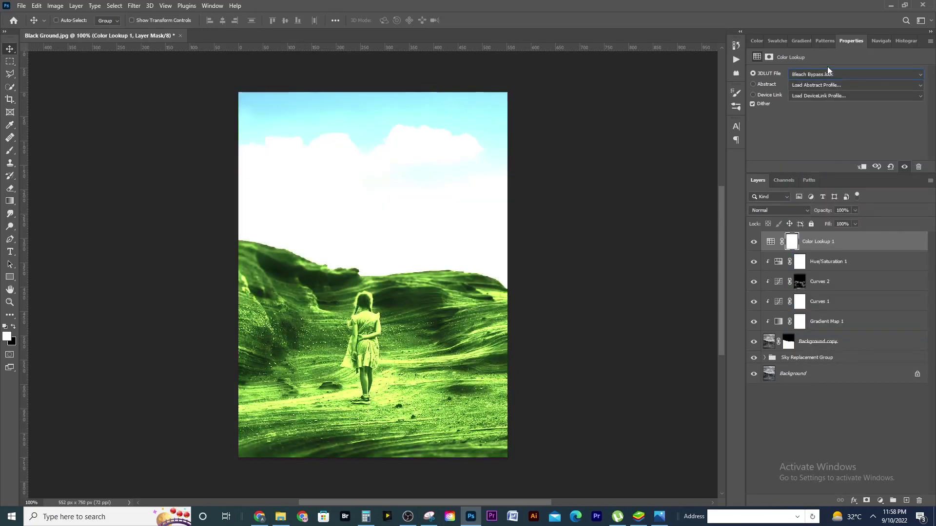
key(Down)
key(Down)
key(Down)
key(Up)
key(Down)
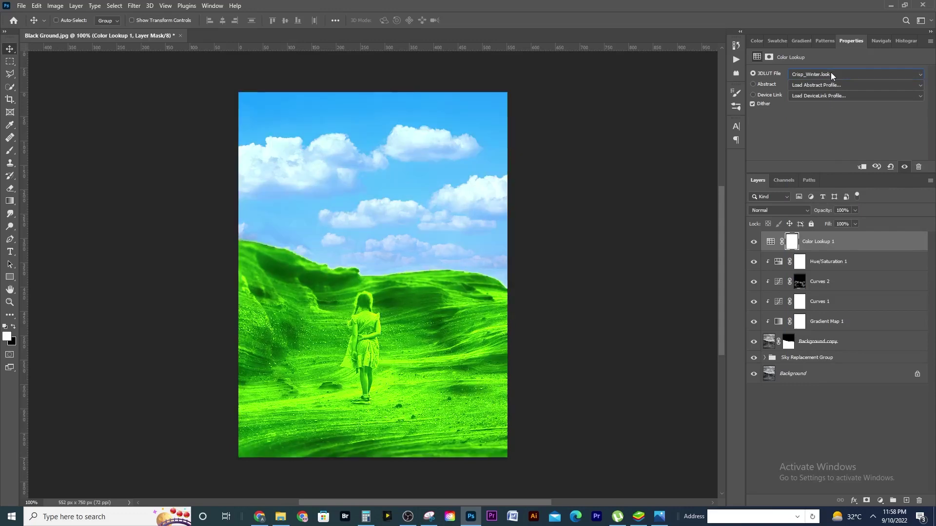